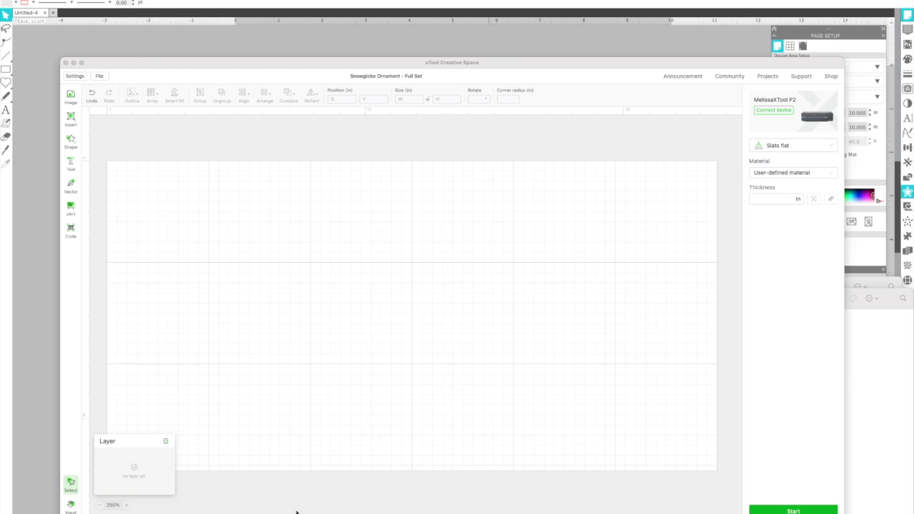
Bring the xTool project window forward, then switch to the Finder folder holding the tag files
click(277, 326)
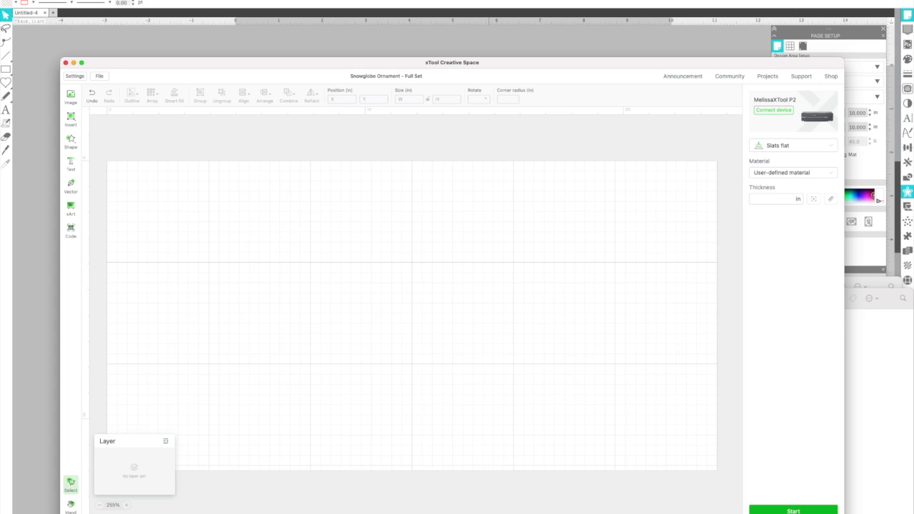
key(super+Tab)
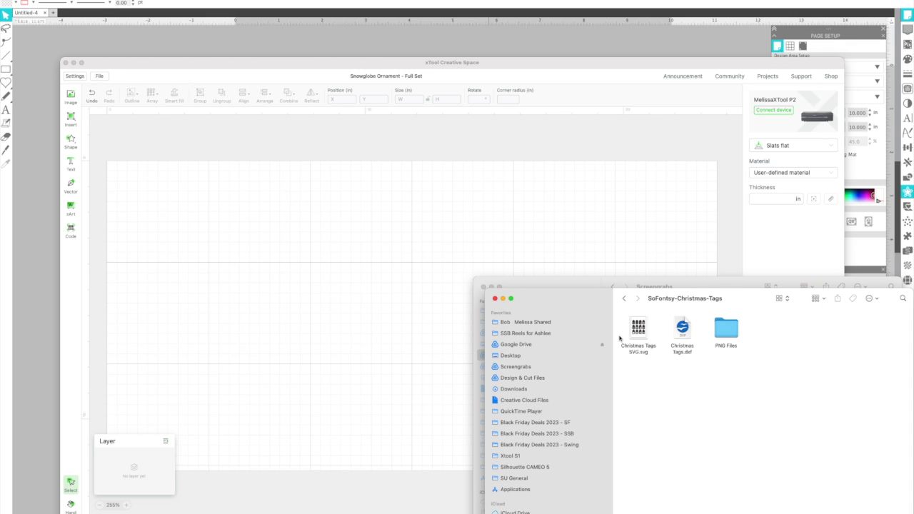
Drop Christmas Tags SVG.svg onto the xTool canvas and move all twelve tags to mid-canvas
drag(637, 330, 377, 335)
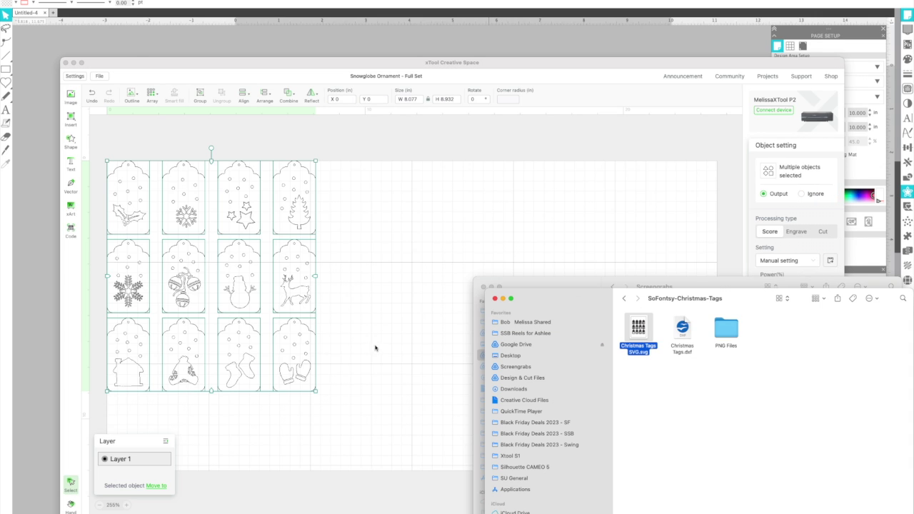
click(376, 346)
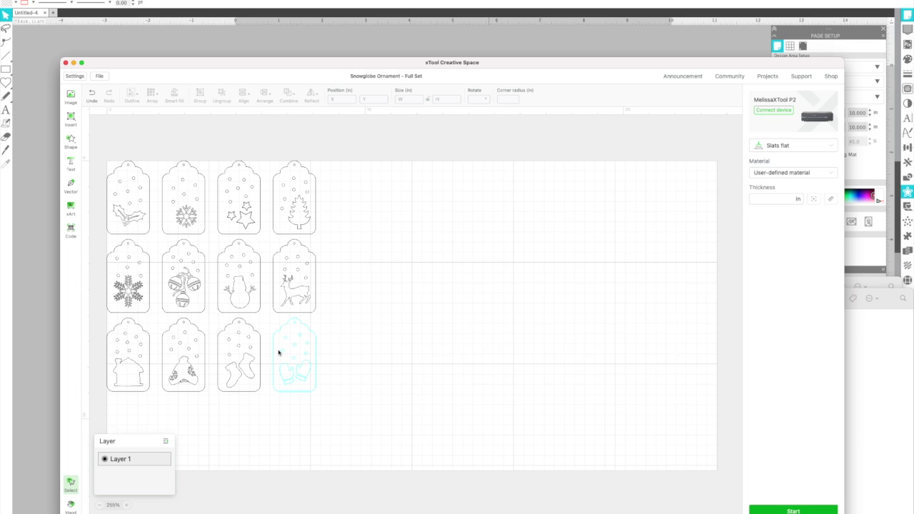
click(98, 154)
drag(97, 154, 326, 406)
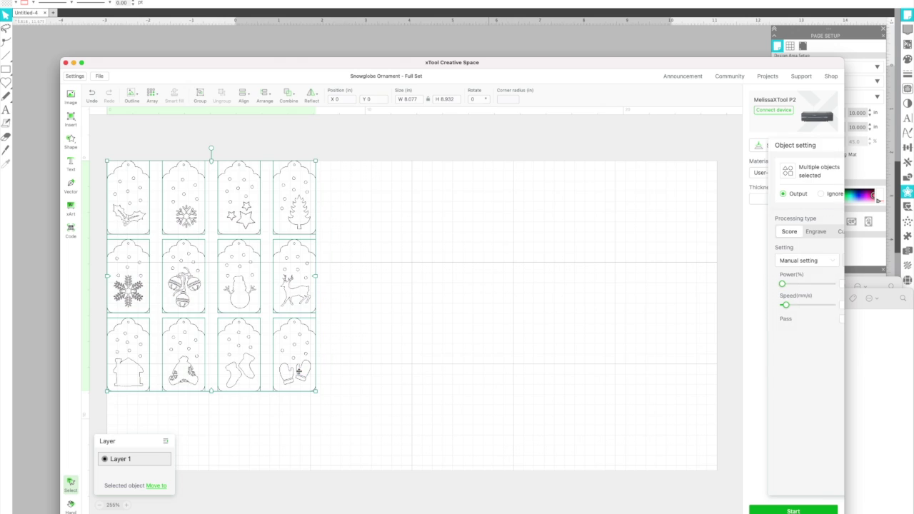
drag(302, 373, 506, 397)
click(602, 386)
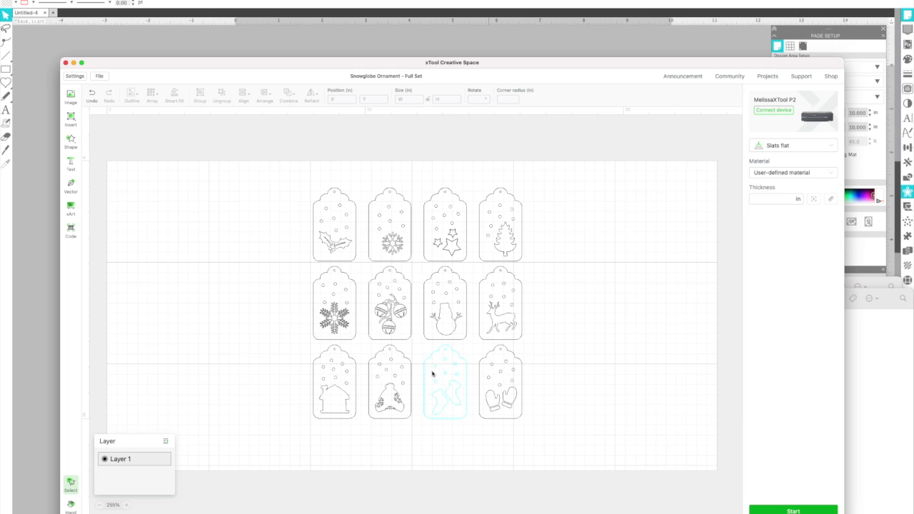
Select the socks tag, then switch the selection to the reindeer tag
click(426, 392)
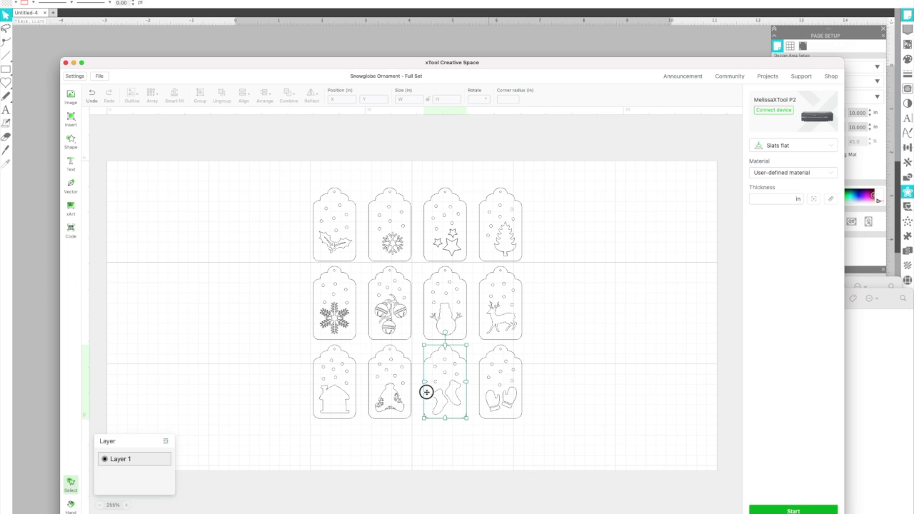
click(542, 347)
click(498, 322)
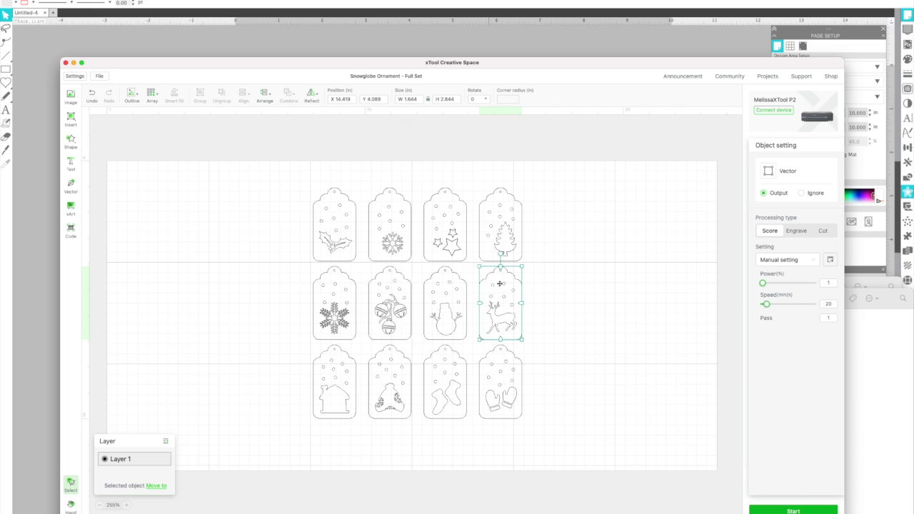
Move the reindeer tag to the right and switch it to Engrave, then back to Score
drag(504, 291, 563, 292)
right_click(568, 294)
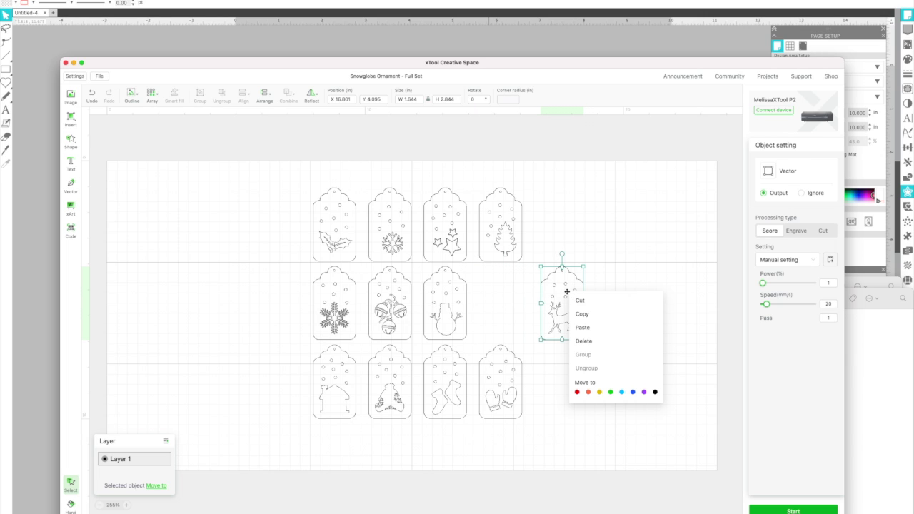
click(550, 357)
click(560, 314)
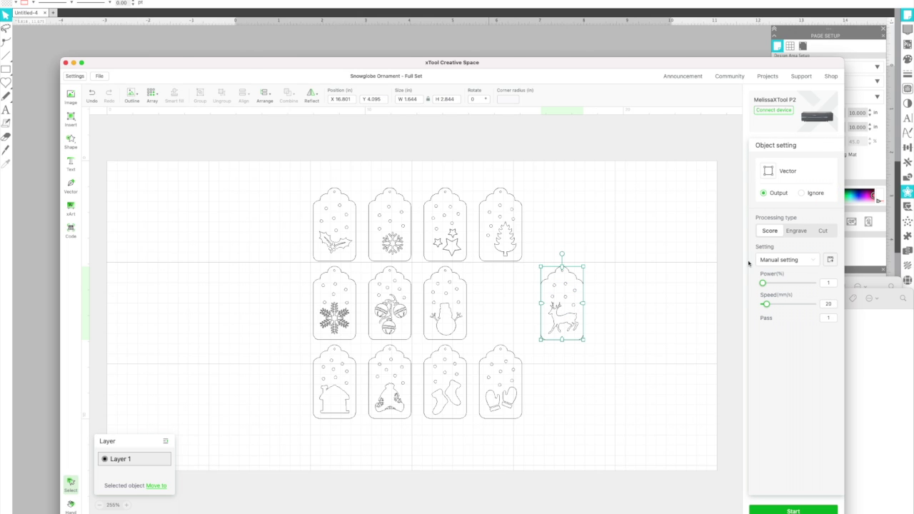
click(794, 230)
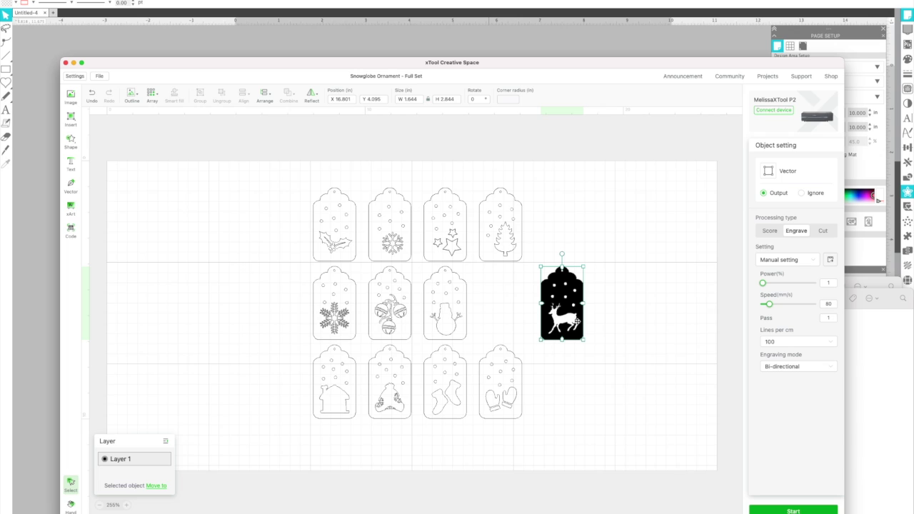
click(768, 232)
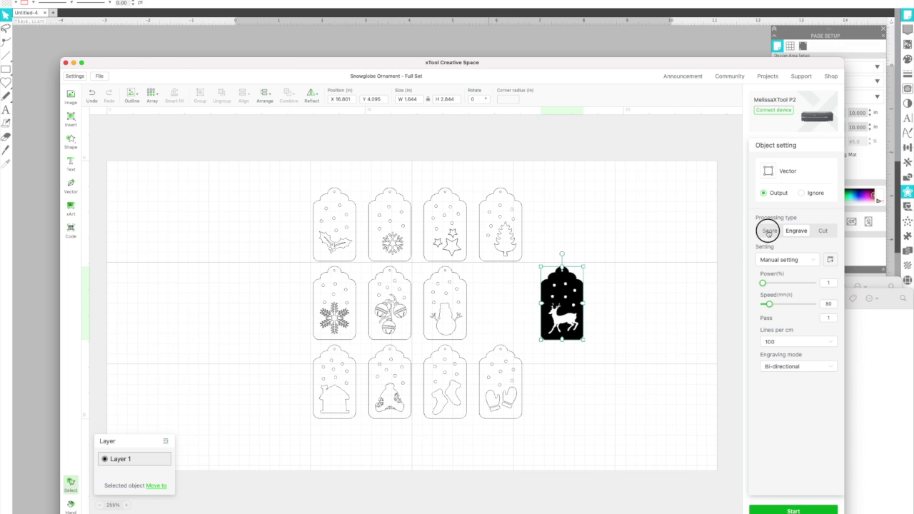
click(657, 283)
click(566, 309)
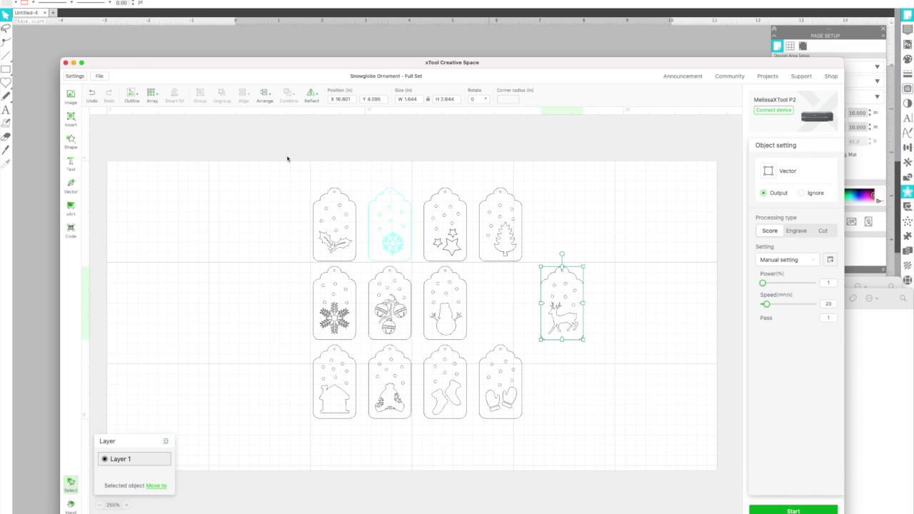
Add an offset outline to the reindeer tag and test engraving it, then delete all twelve tags
click(134, 101)
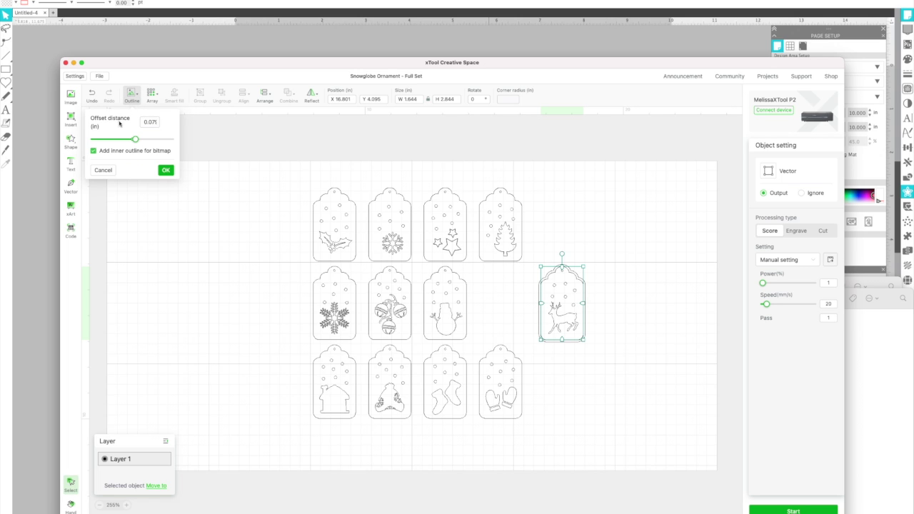
click(163, 171)
click(561, 306)
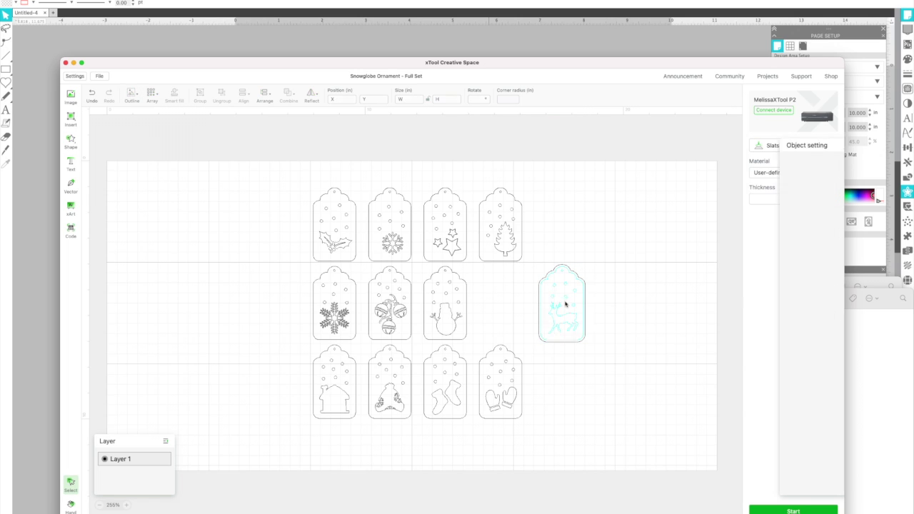
click(794, 232)
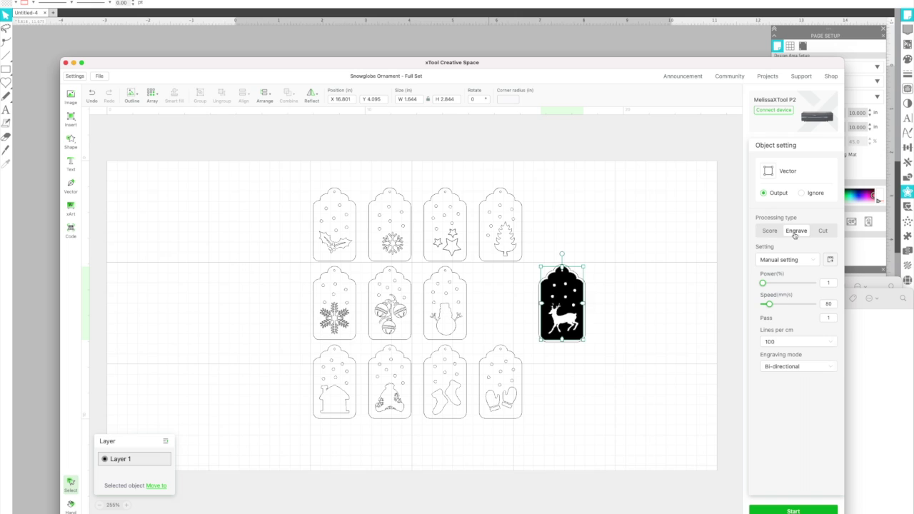
click(598, 303)
click(555, 292)
click(772, 233)
click(669, 286)
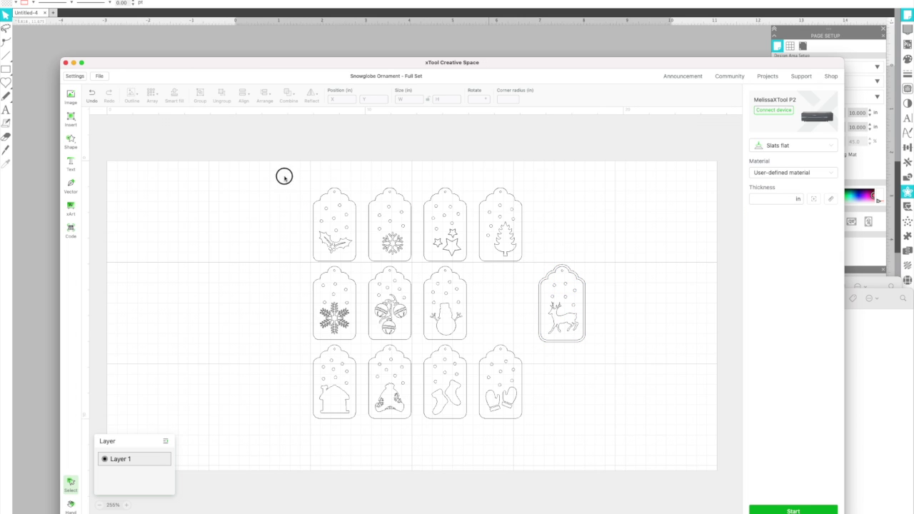
drag(284, 175, 663, 463)
key(Delete)
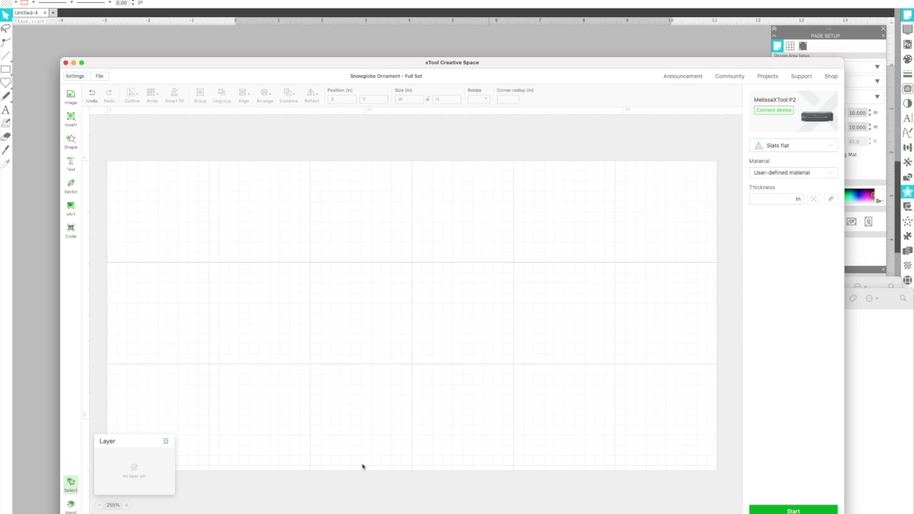
Bring Silhouette Studio's blank Untitled-4 page forward, then switch to the tag files folder
click(40, 483)
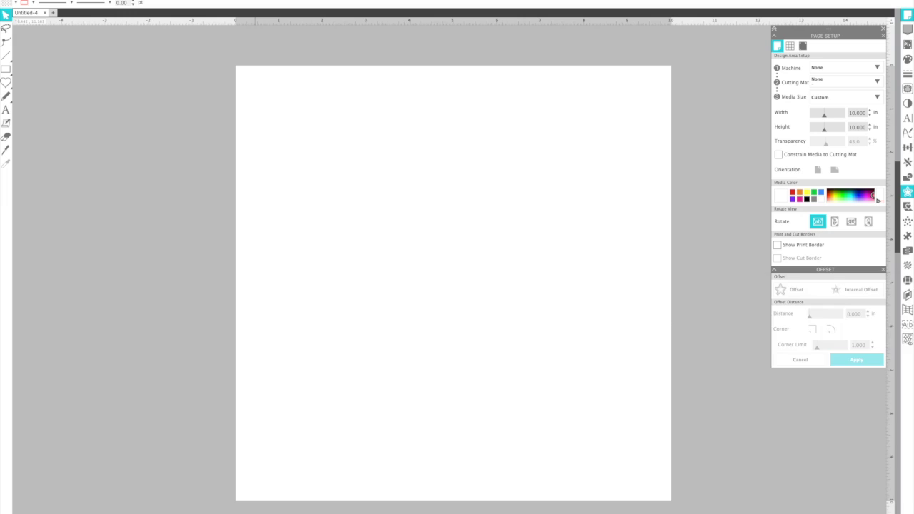
key(super+Tab)
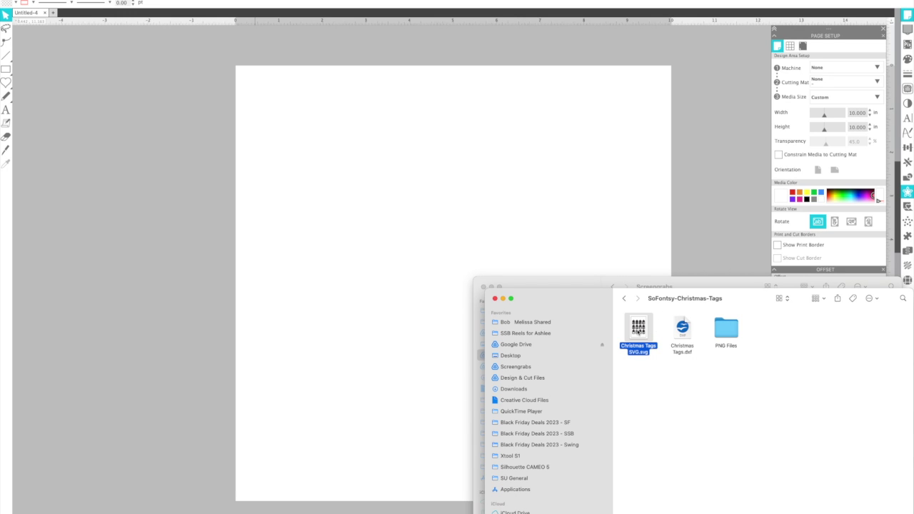
Import Christmas Tags SVG onto the Silhouette page and ungroup the tag set
drag(638, 330, 417, 275)
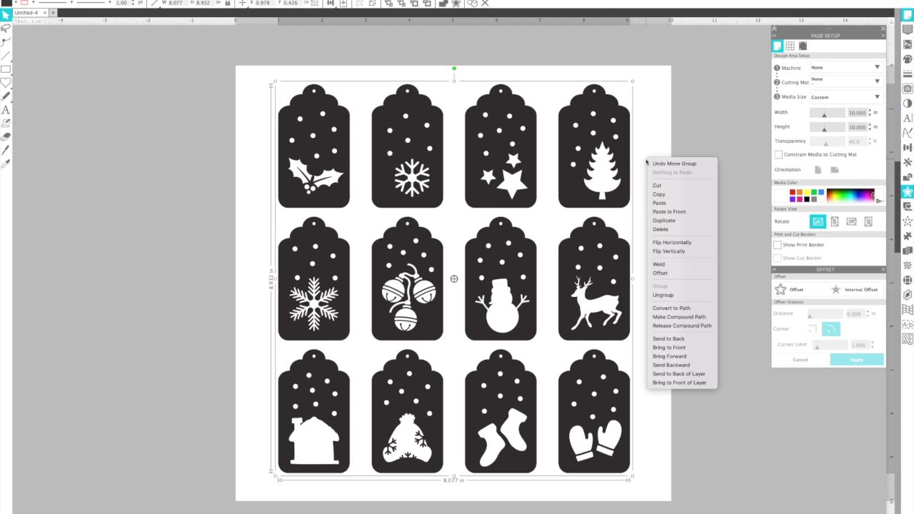
right_click(646, 159)
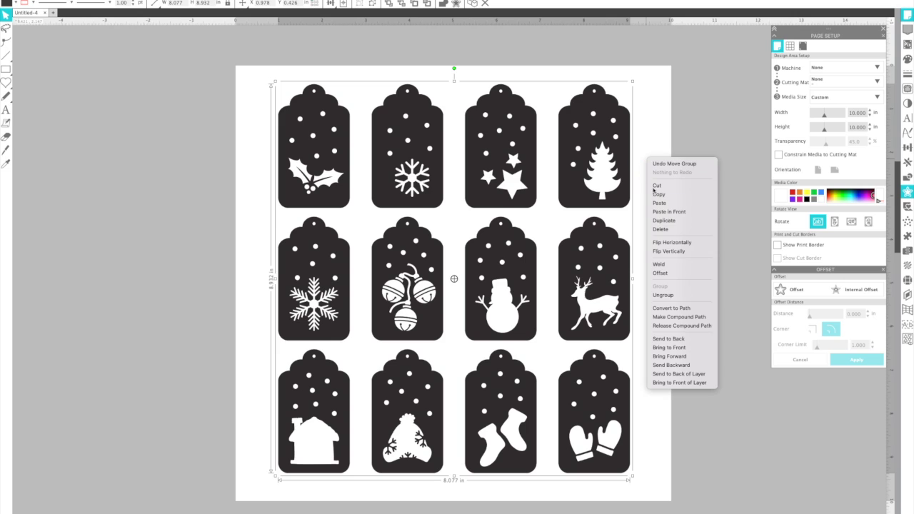
click(655, 296)
click(608, 300)
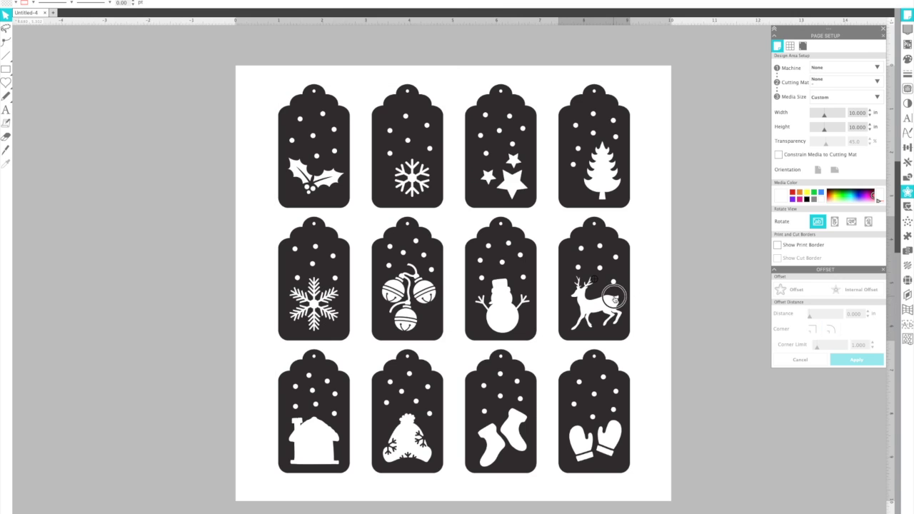
drag(608, 300, 633, 301)
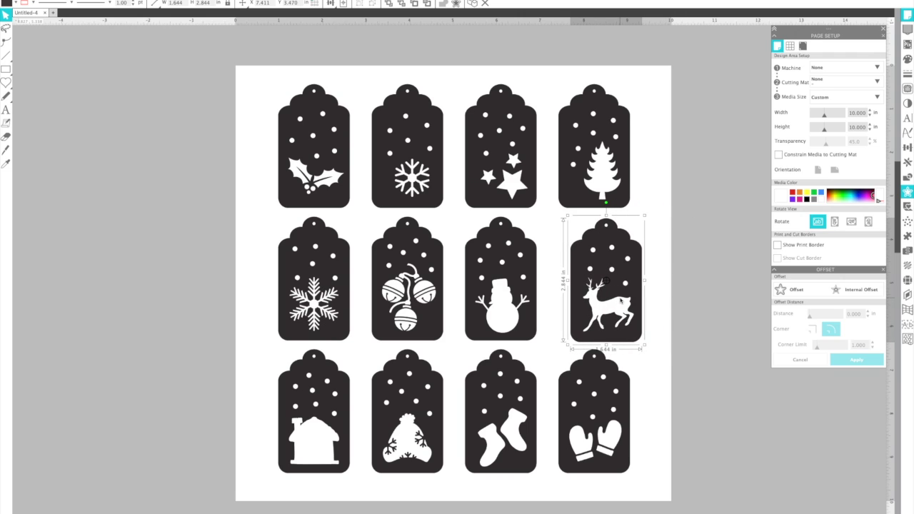
Nudge the reindeer tag left toward the snowman tag, then move it off the page's right edge
right_click(620, 301)
click(619, 294)
right_click(619, 270)
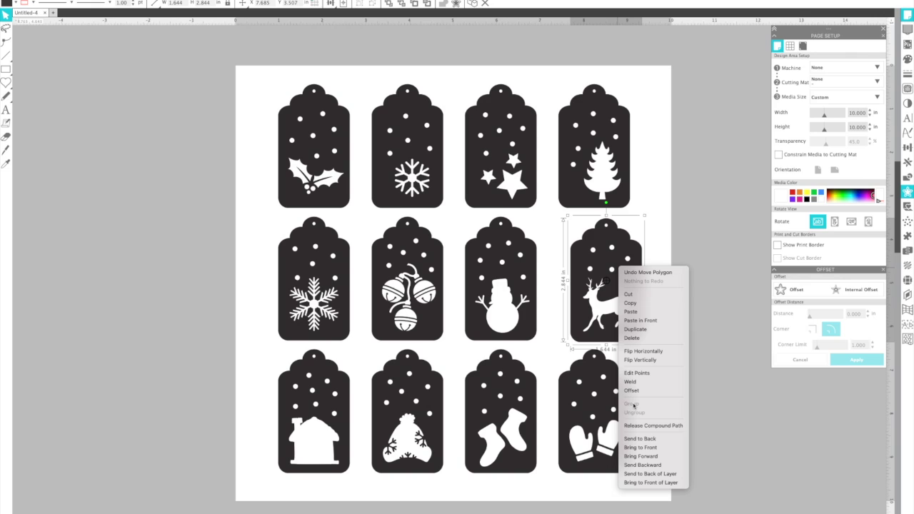
click(705, 325)
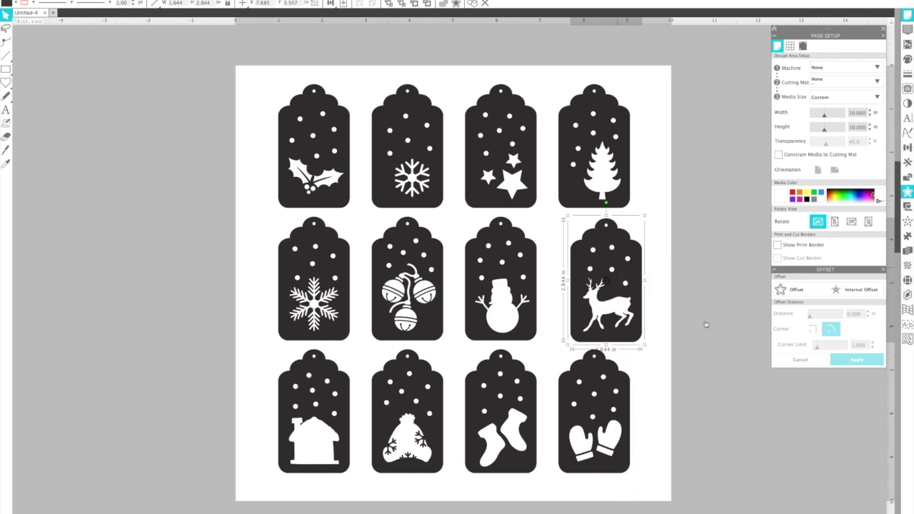
click(691, 329)
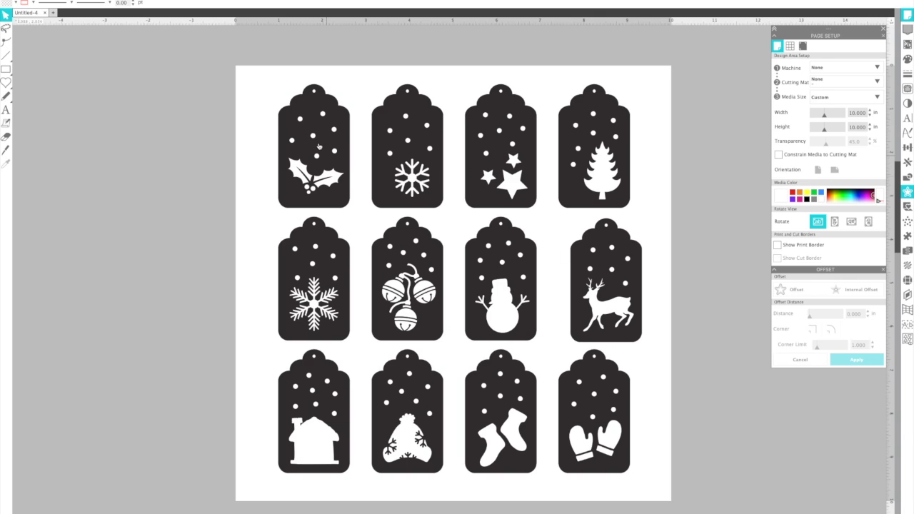
drag(603, 253, 588, 254)
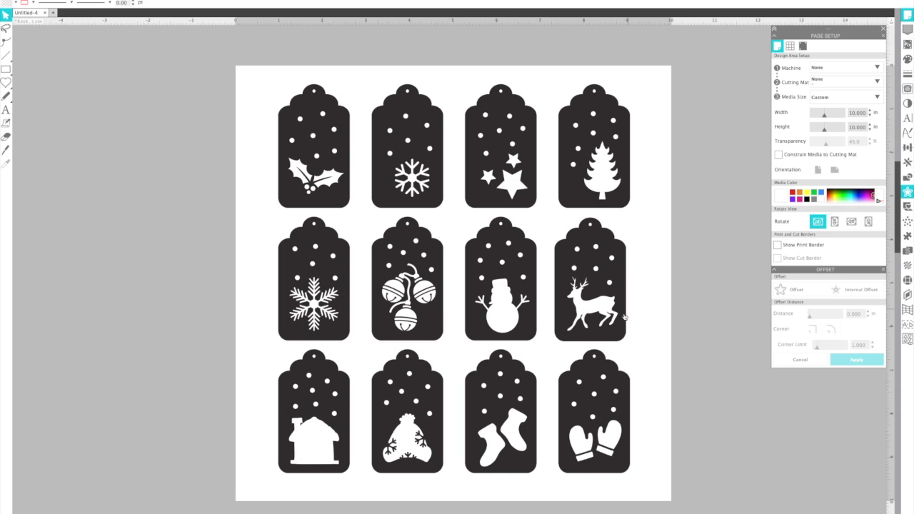
click(602, 305)
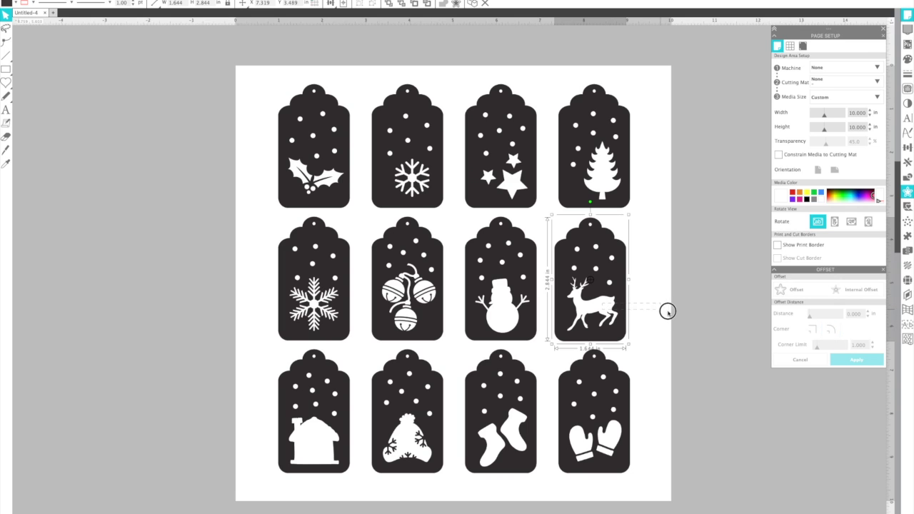
drag(583, 275, 658, 277)
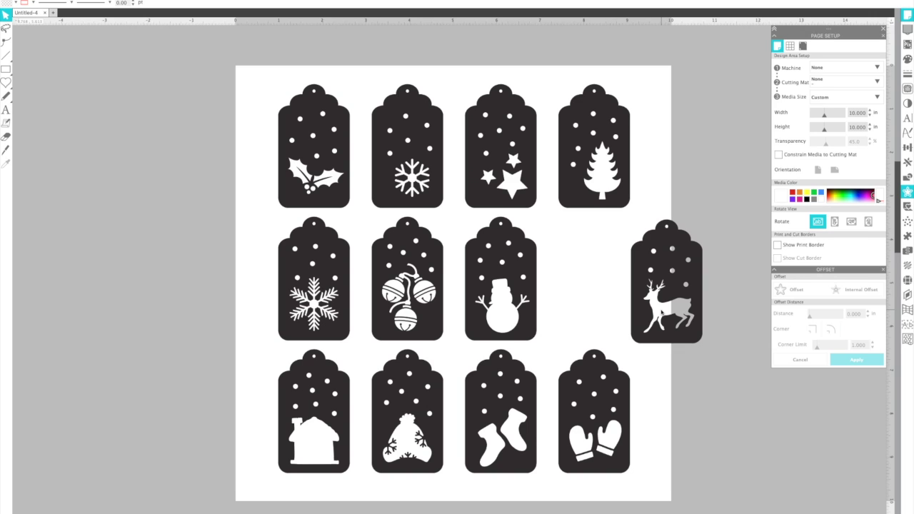
Release the reindeer tag's compound path and outline its pieces in red
right_click(701, 253)
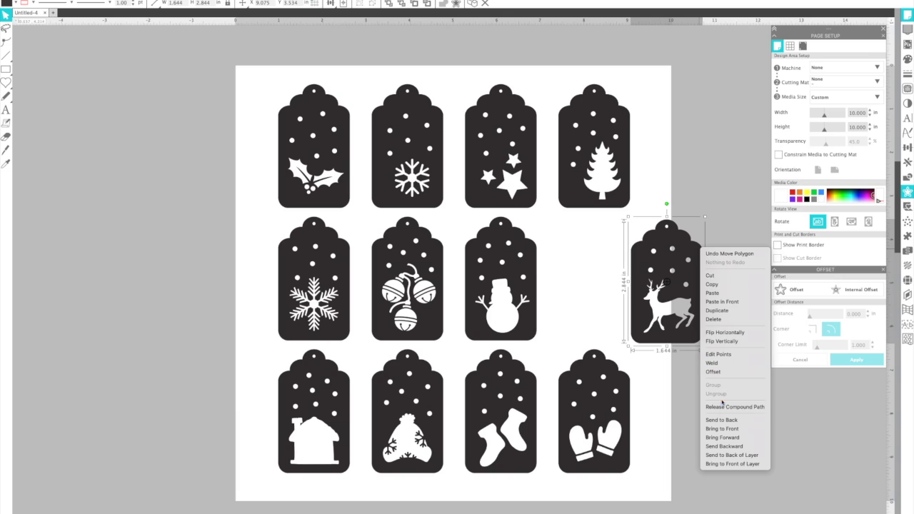
click(720, 408)
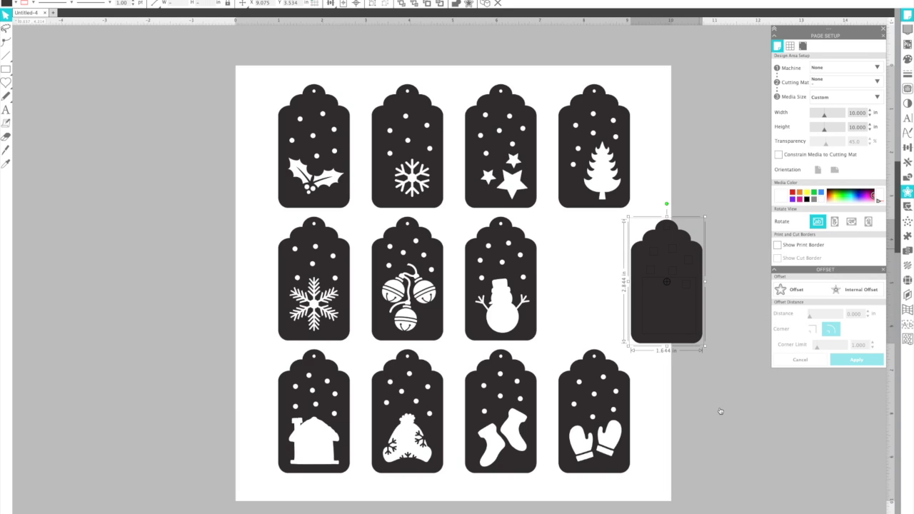
click(32, 4)
click(30, 22)
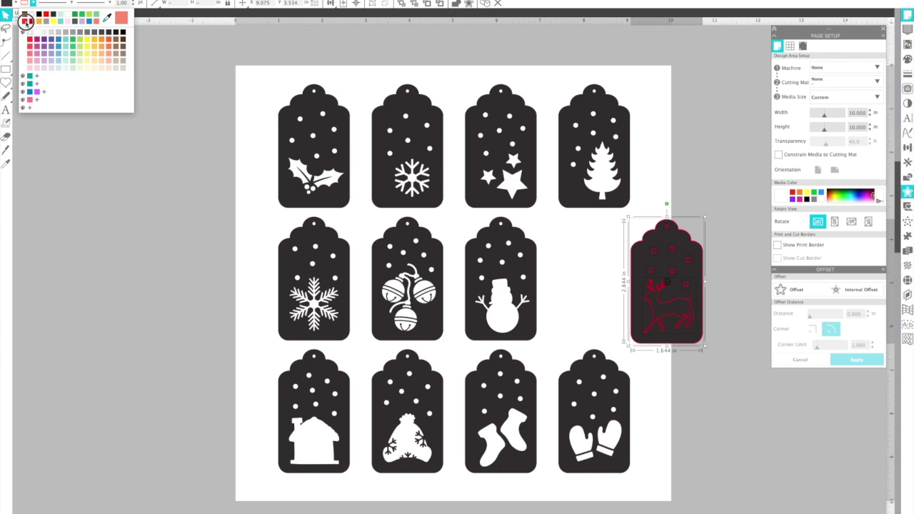
Check the reindeer figure and red tag pieces, then select all eleven grid tags
click(609, 306)
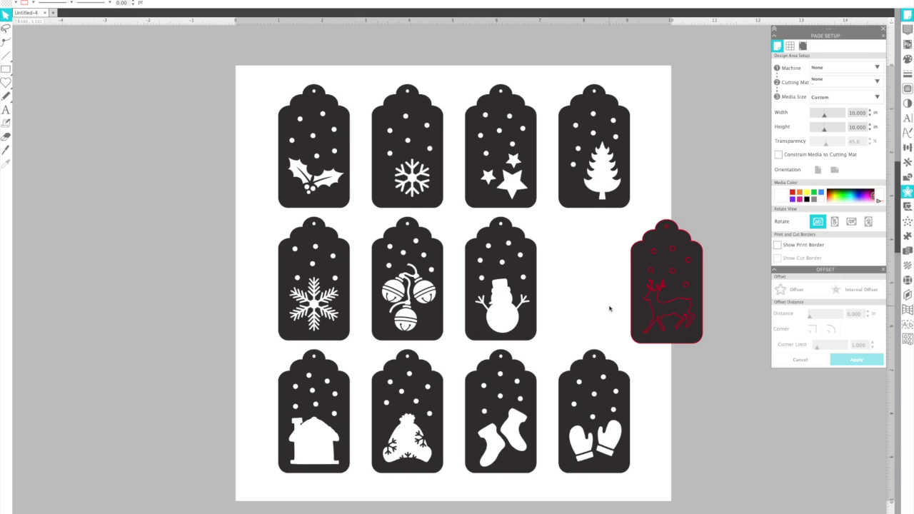
click(655, 307)
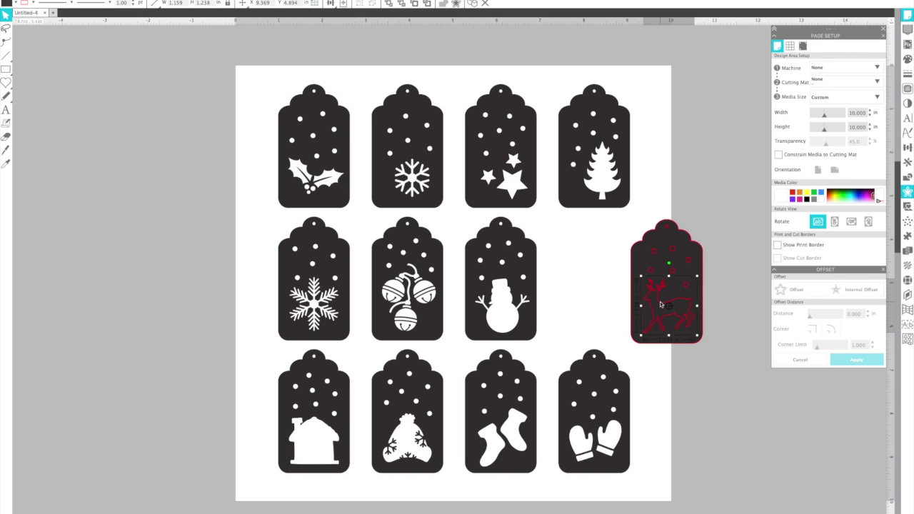
click(730, 302)
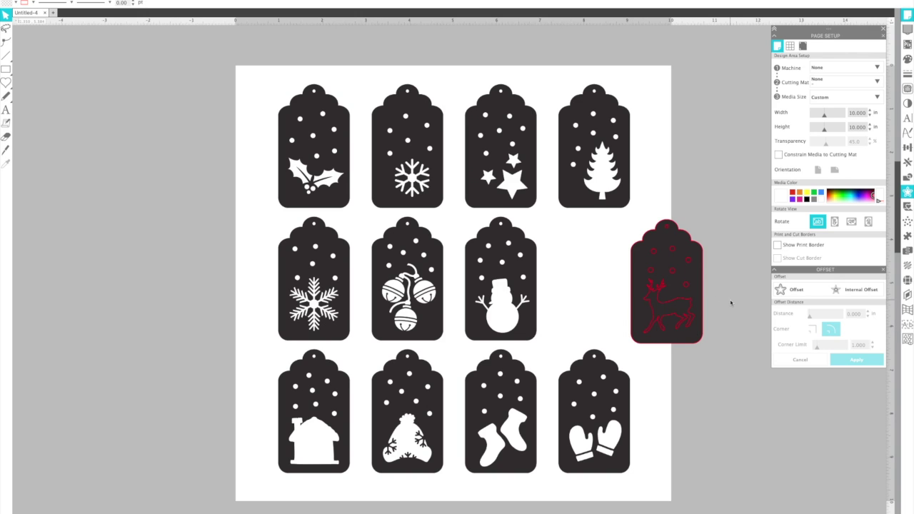
click(663, 306)
click(730, 304)
click(675, 307)
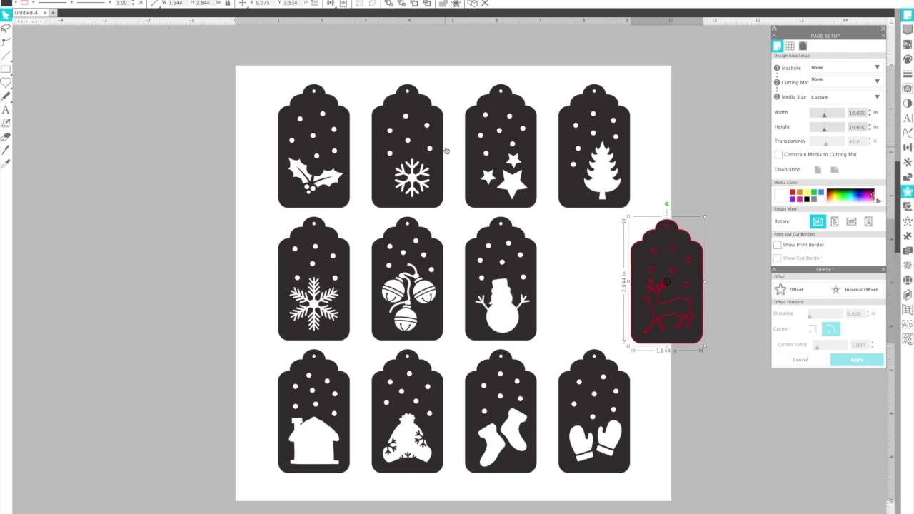
drag(253, 68, 611, 509)
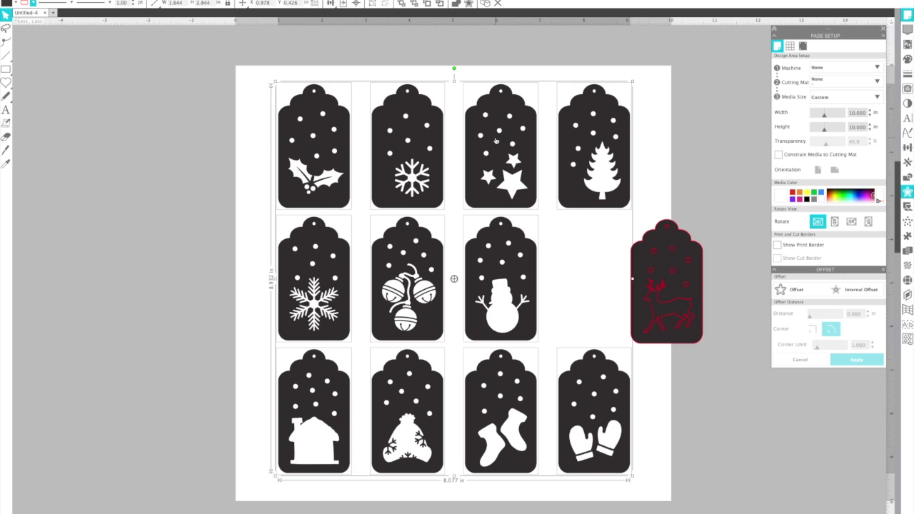
right_click(496, 141)
Make the eleven grid tags compound paths again and show their designs in white
click(517, 296)
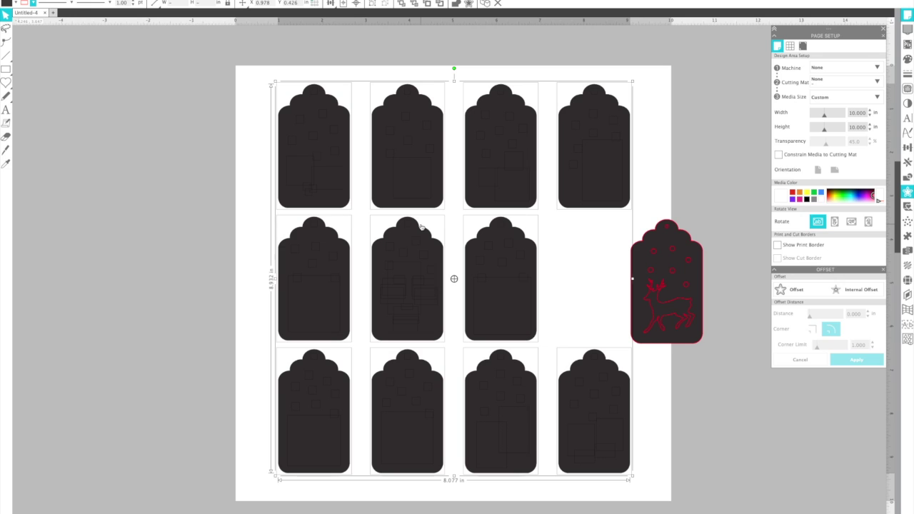
click(32, 3)
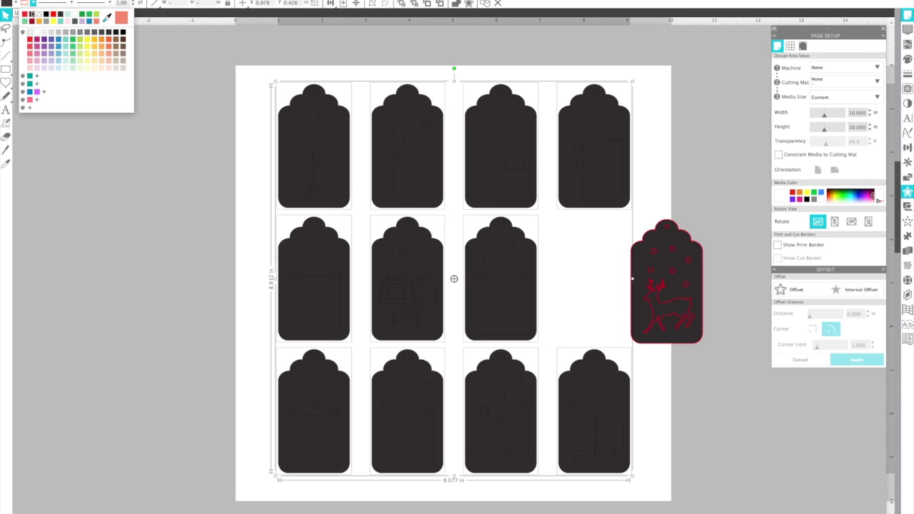
click(71, 15)
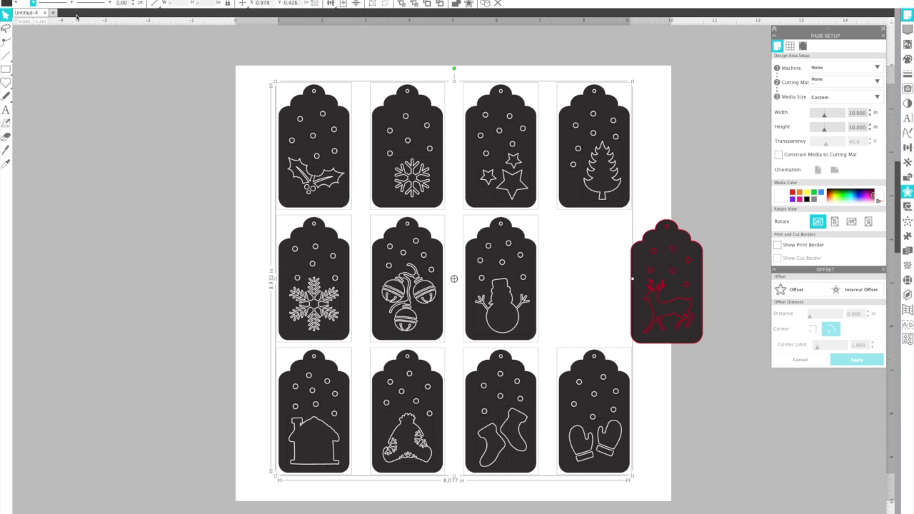
click(210, 321)
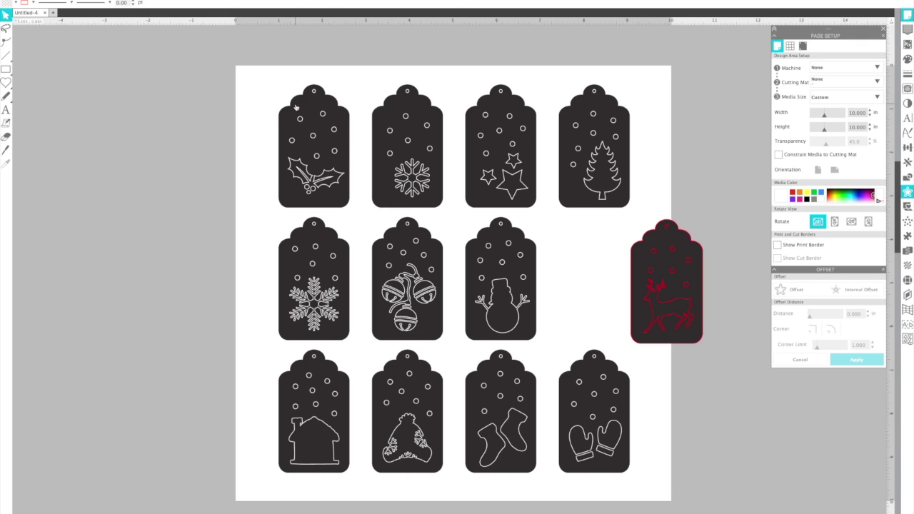
Select the four top-row tags: holly, snowflake, star and tree
click(296, 107)
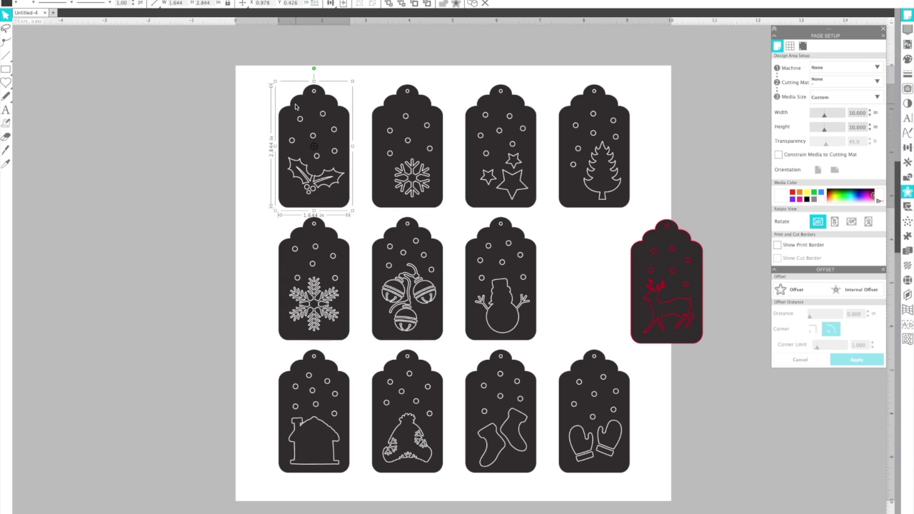
shift+click(376, 121)
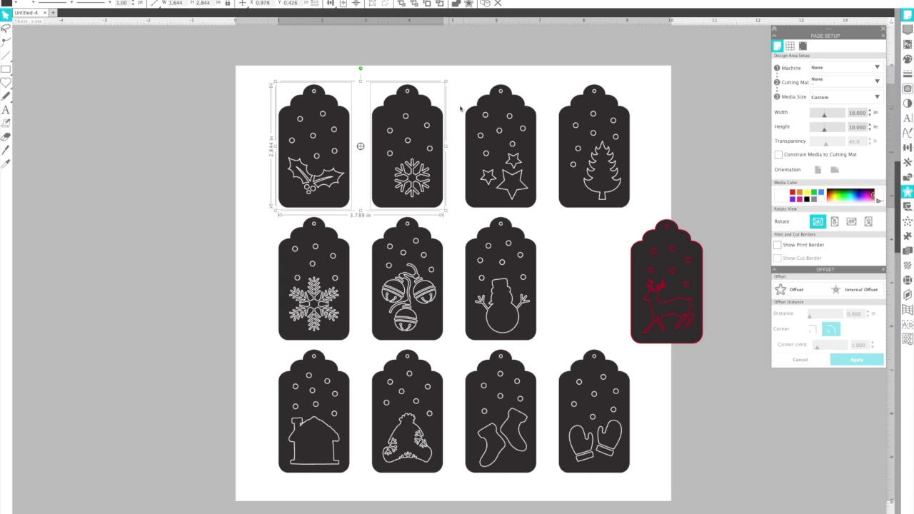
shift+click(469, 113)
shift+click(565, 122)
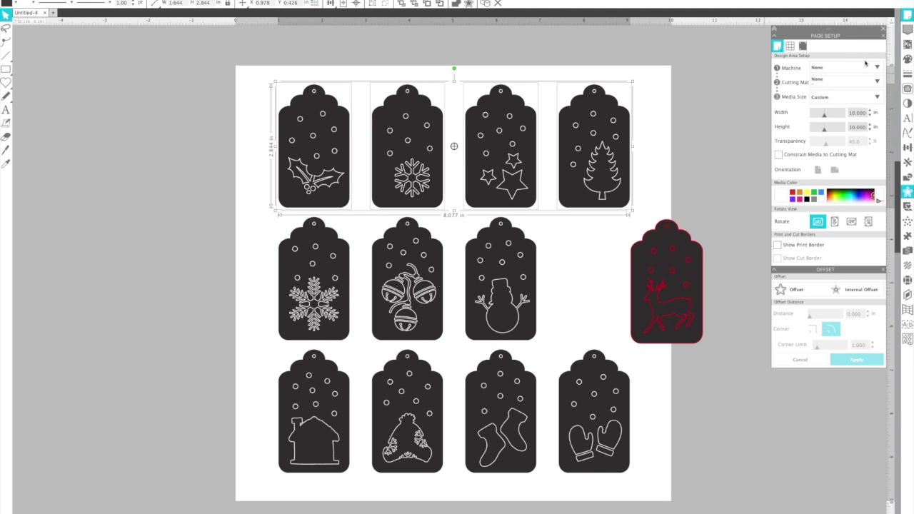
Float the Fill panel, try purple and teal, then apply the butcherblock wood-grain pattern to the top row
click(907, 61)
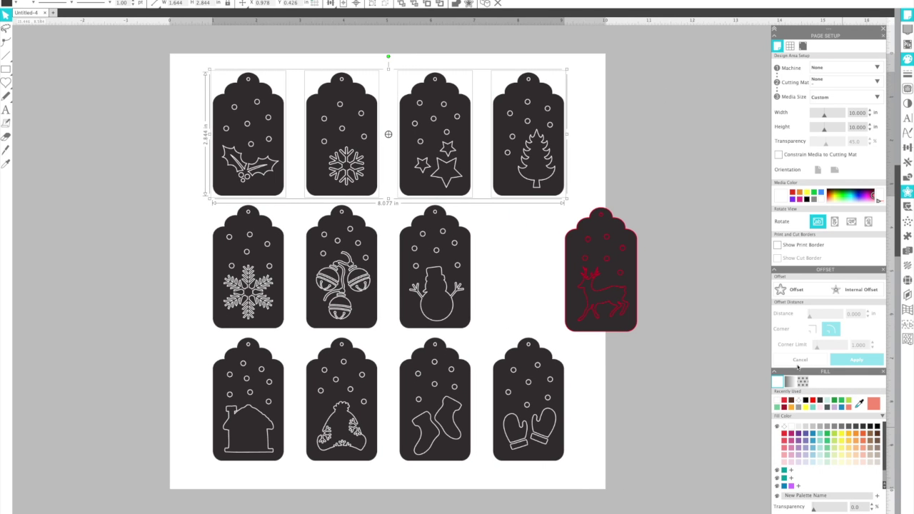
drag(798, 370, 657, 35)
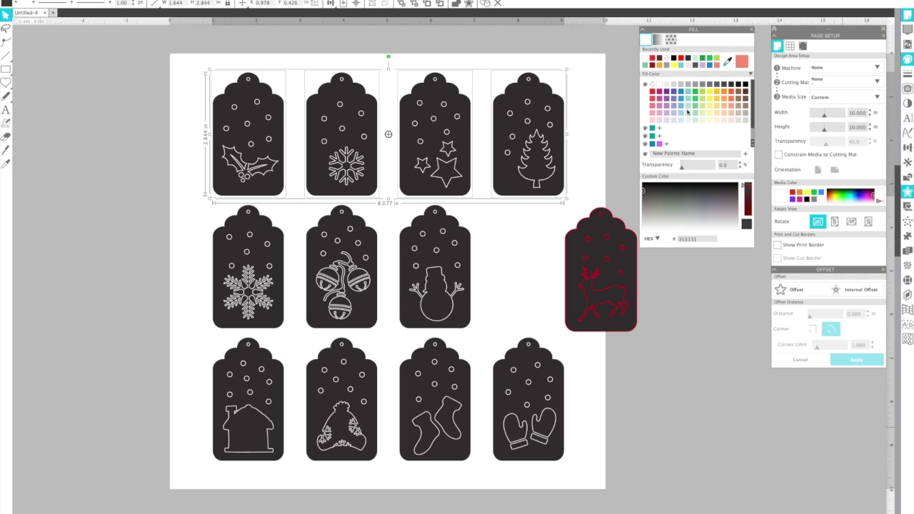
click(673, 98)
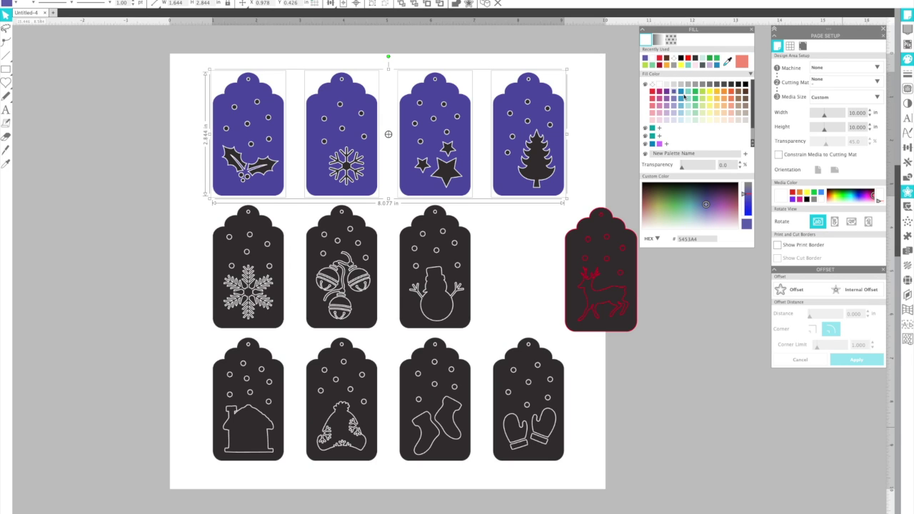
click(688, 98)
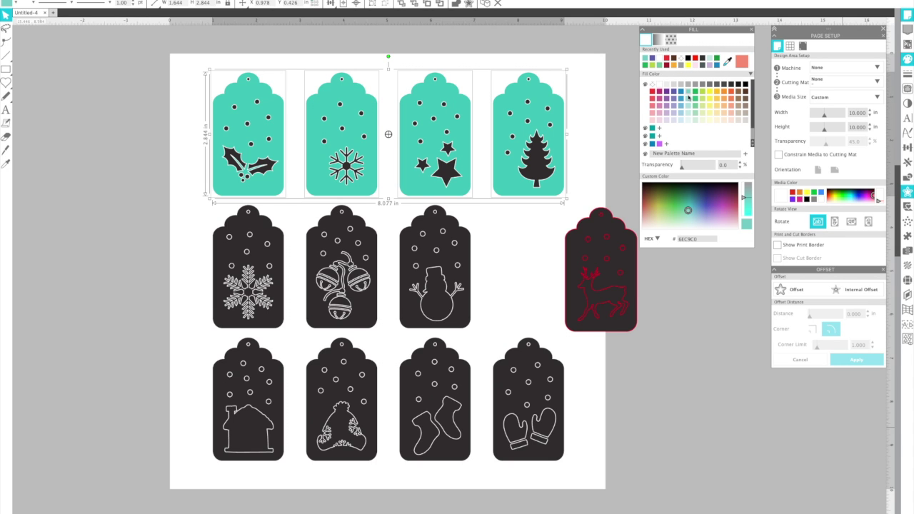
click(670, 40)
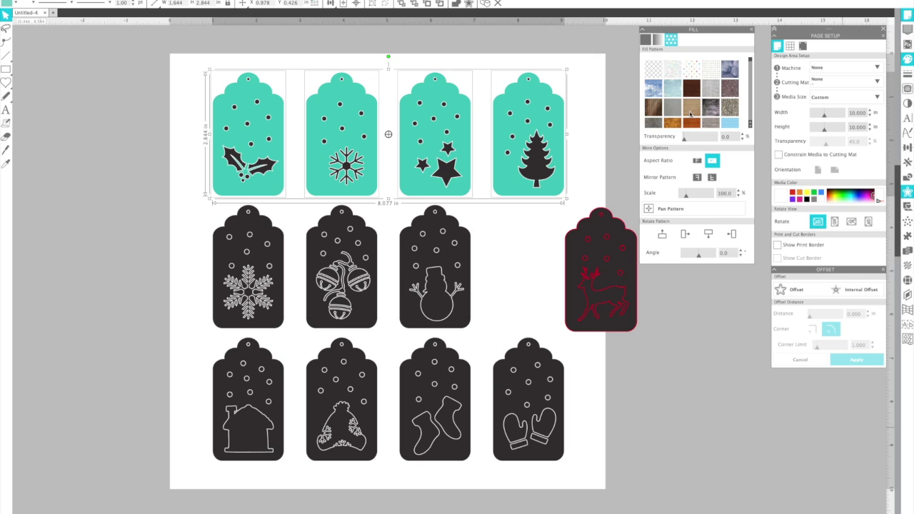
click(691, 110)
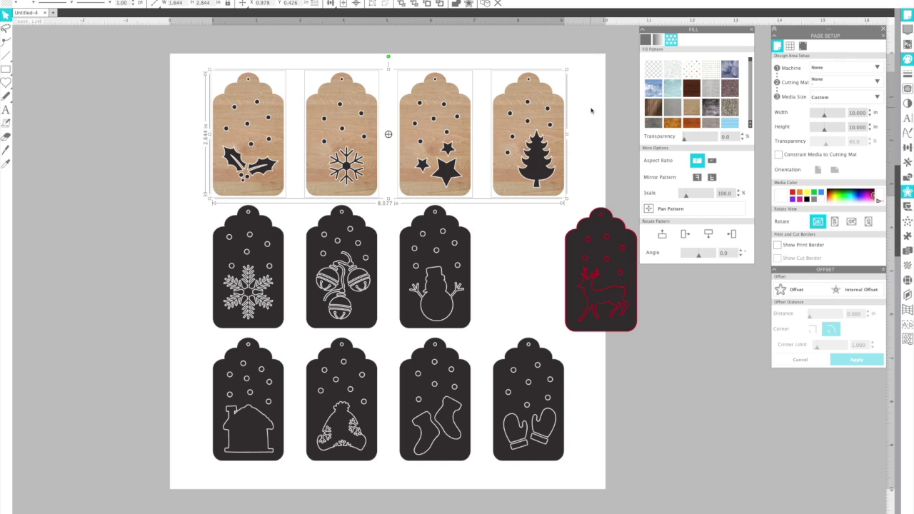
click(592, 135)
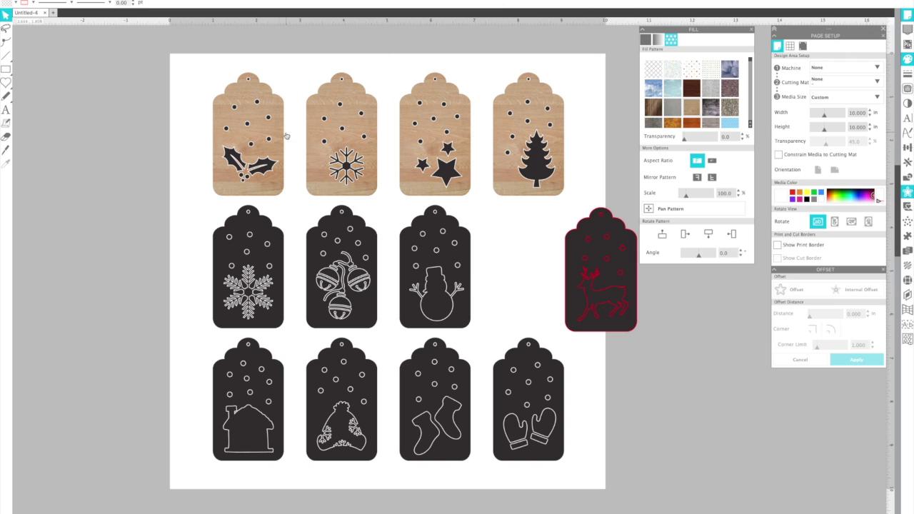
Select the holly tag's small holes and give them a dark outline colour
click(226, 130)
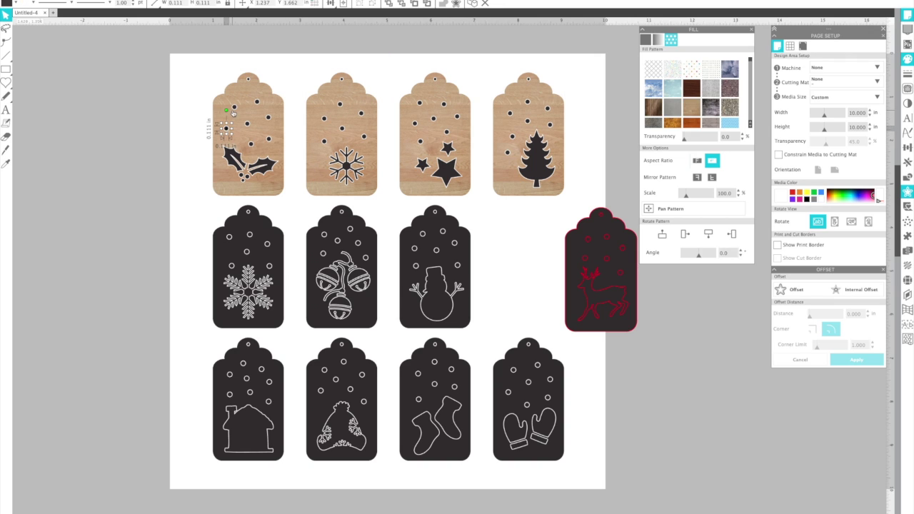
shift+click(256, 102)
shift+click(268, 117)
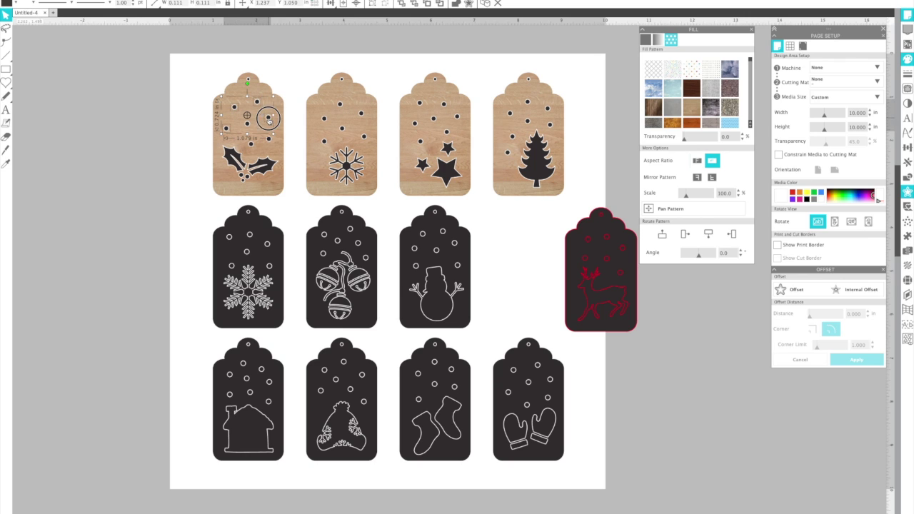
shift+click(270, 140)
shift+click(249, 126)
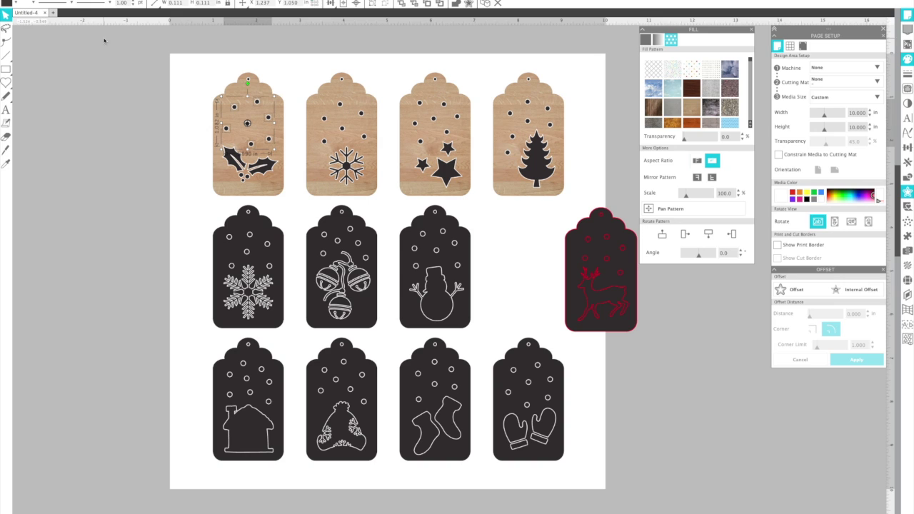
click(15, 5)
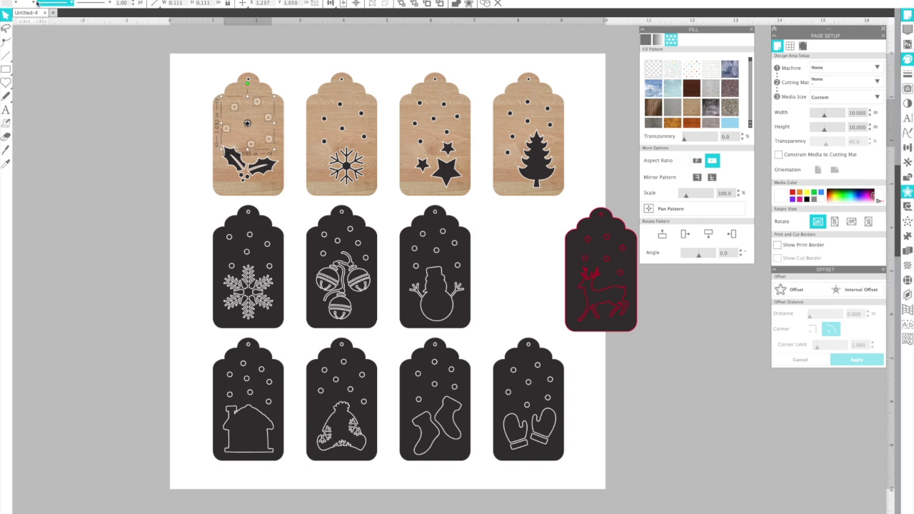
click(33, 4)
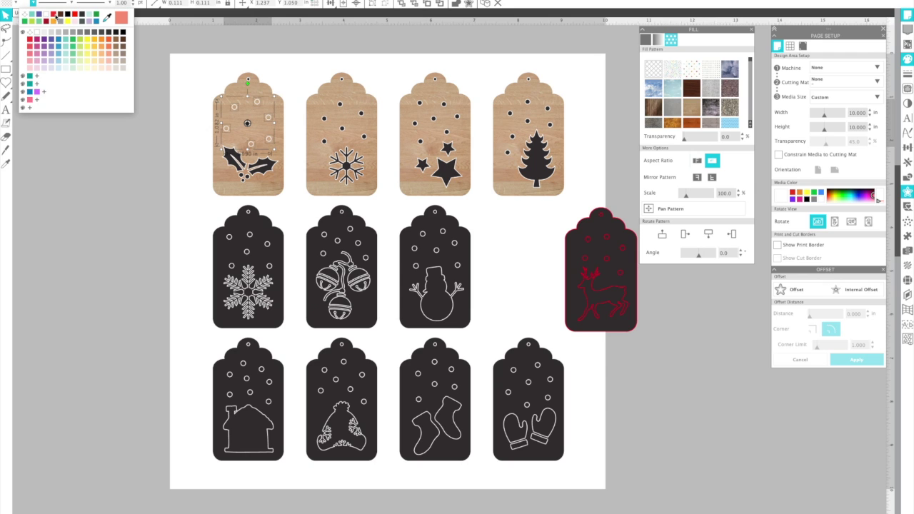
click(57, 16)
click(93, 119)
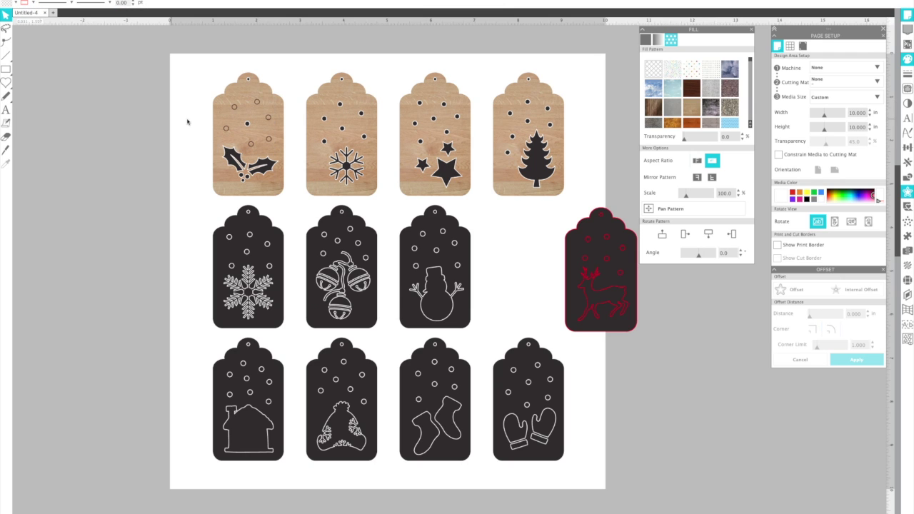
Give one remaining small circle on the holly tag a dark outline
click(247, 125)
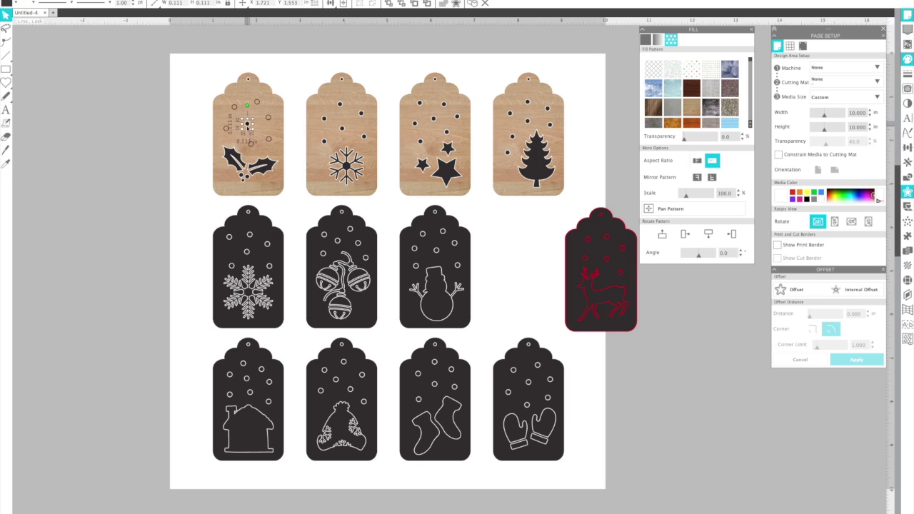
click(34, 4)
click(33, 13)
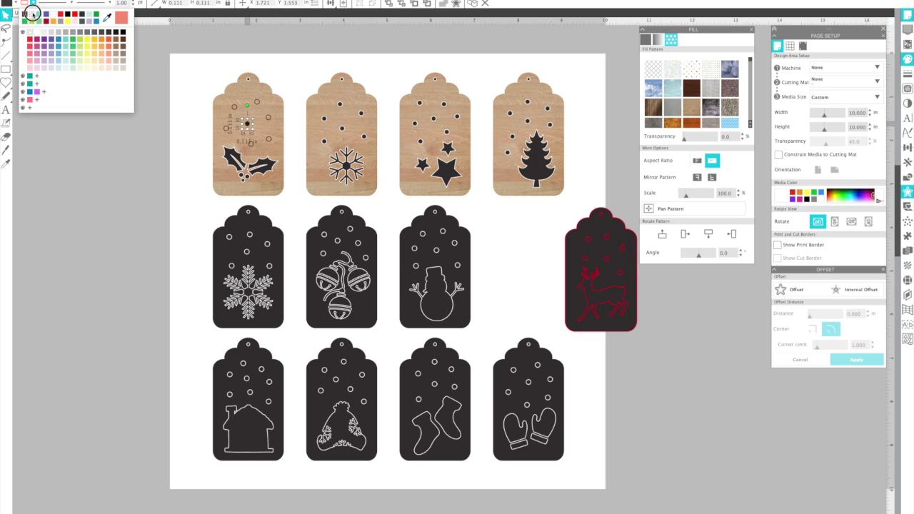
click(15, 4)
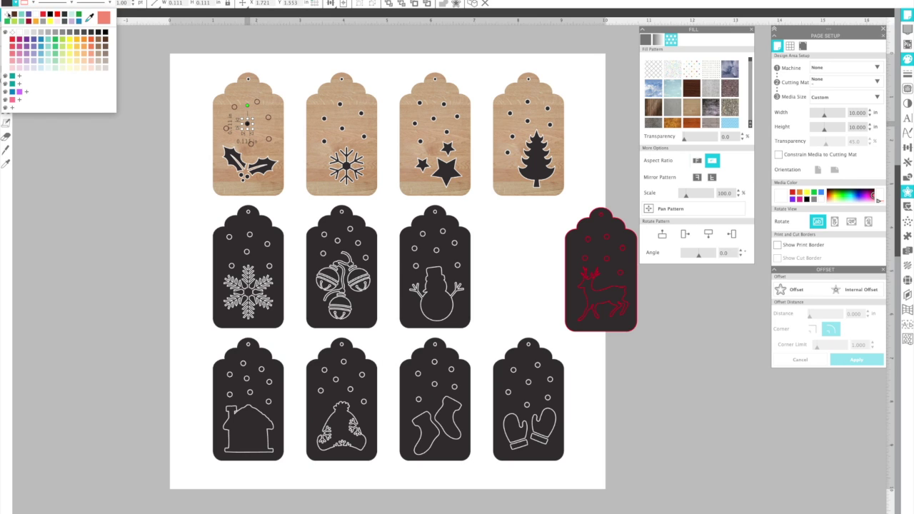
click(34, 4)
click(33, 3)
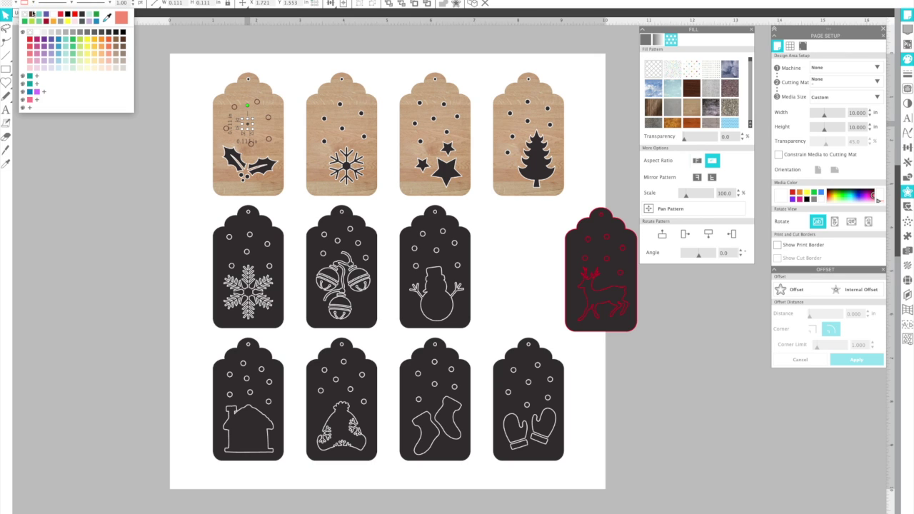
click(30, 14)
click(74, 149)
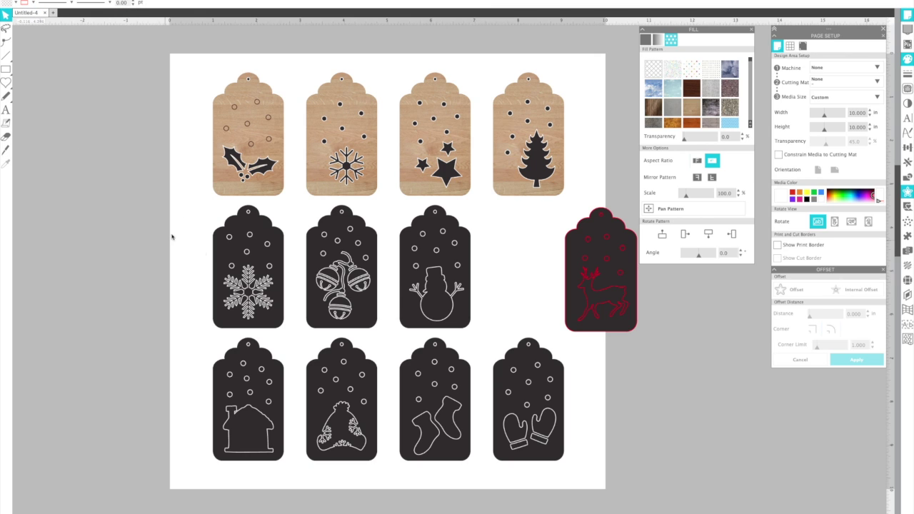
Fill the holly shape with the dark brown wood pattern, then select the whole holly tag
click(236, 168)
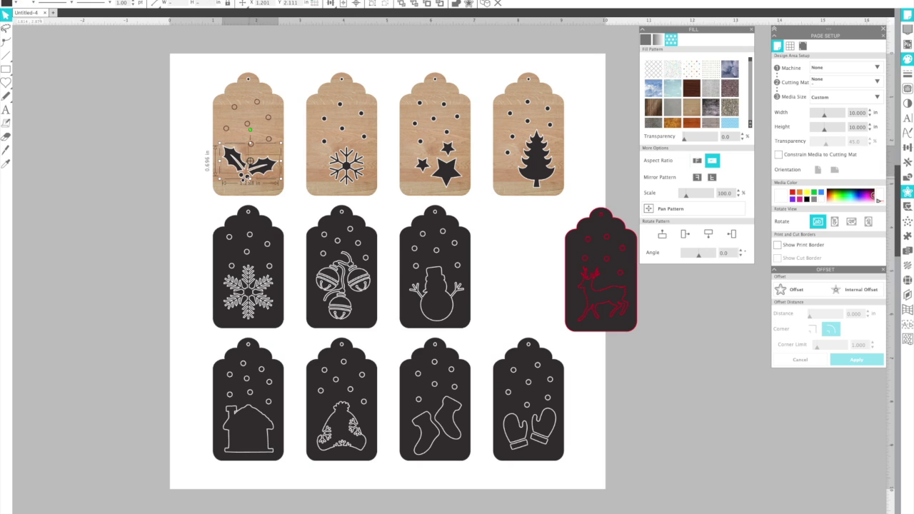
drag(246, 180, 249, 192)
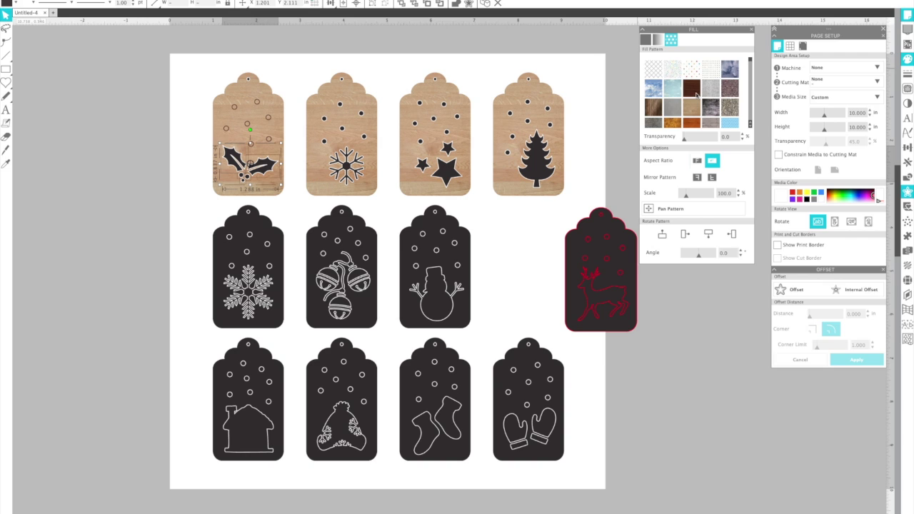
click(694, 92)
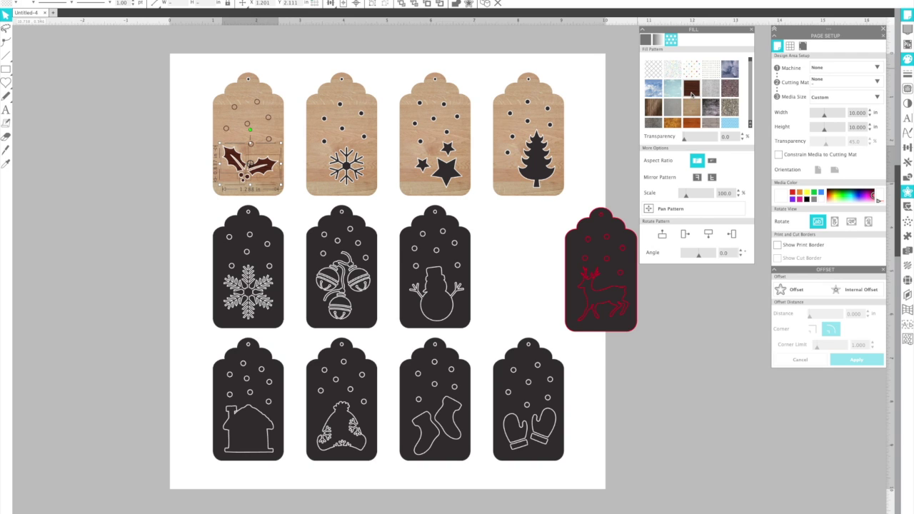
click(34, 3)
click(45, 84)
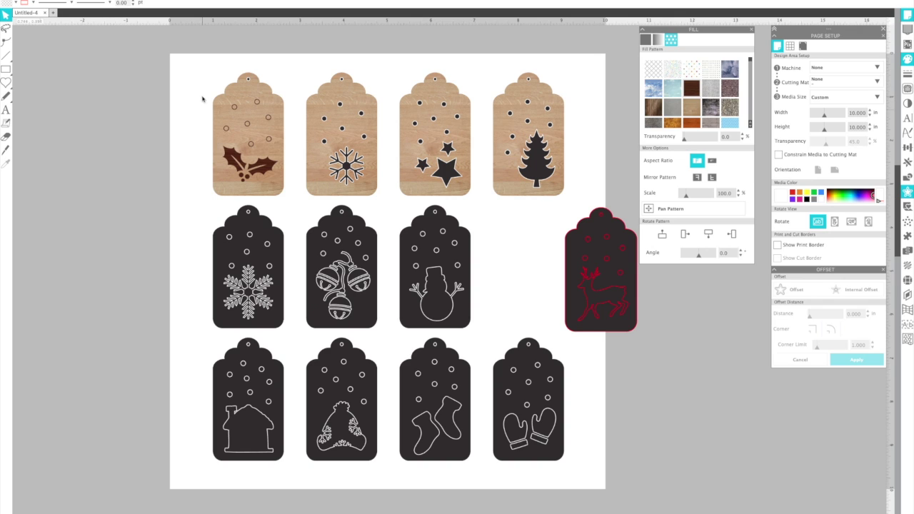
drag(195, 72, 284, 193)
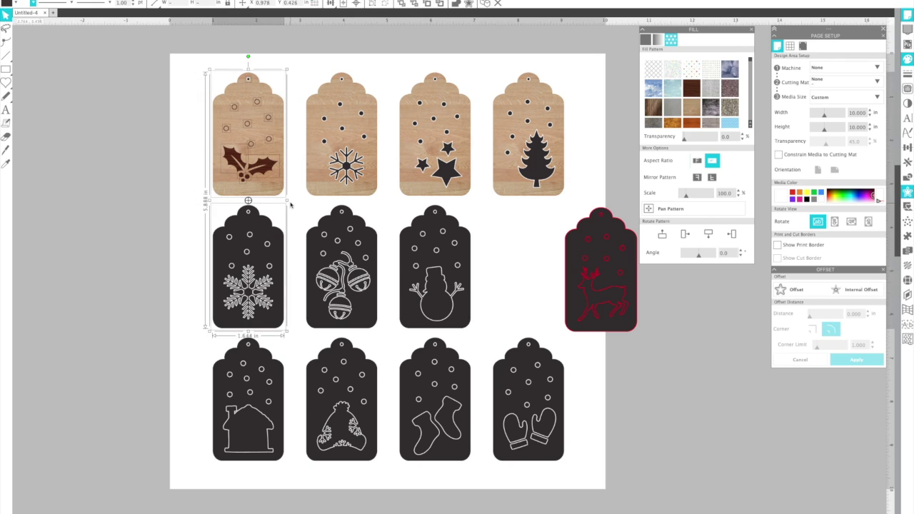
Try moving the reindeer tag into the empty middle-row slot, then undo the move
click(290, 204)
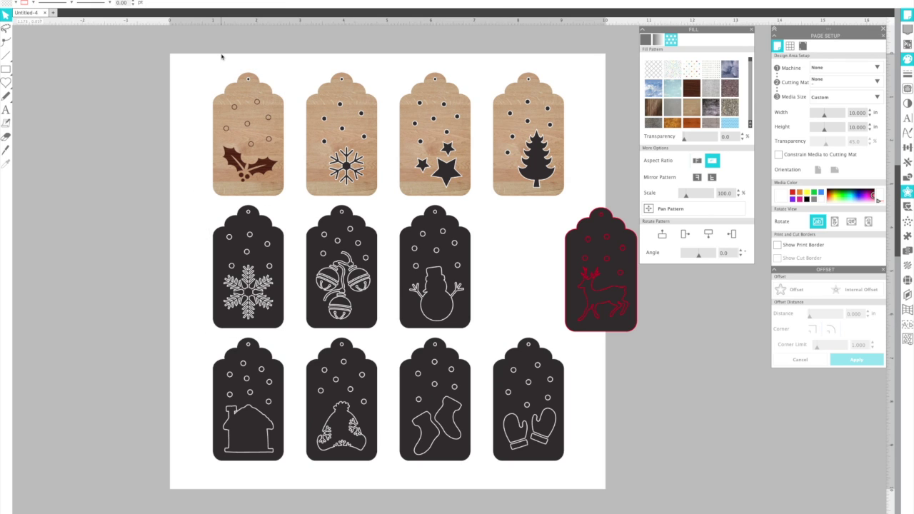
click(598, 319)
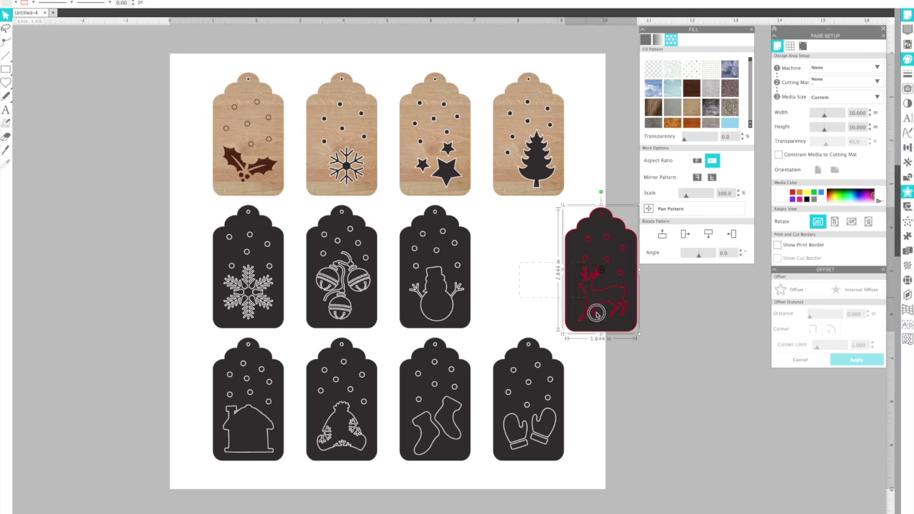
drag(600, 323, 529, 324)
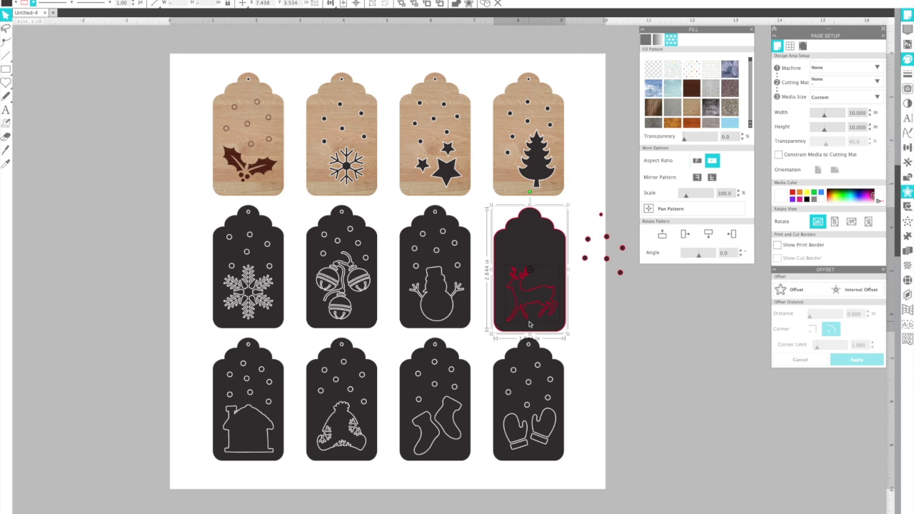
key(ctrl+z)
click(658, 350)
click(600, 300)
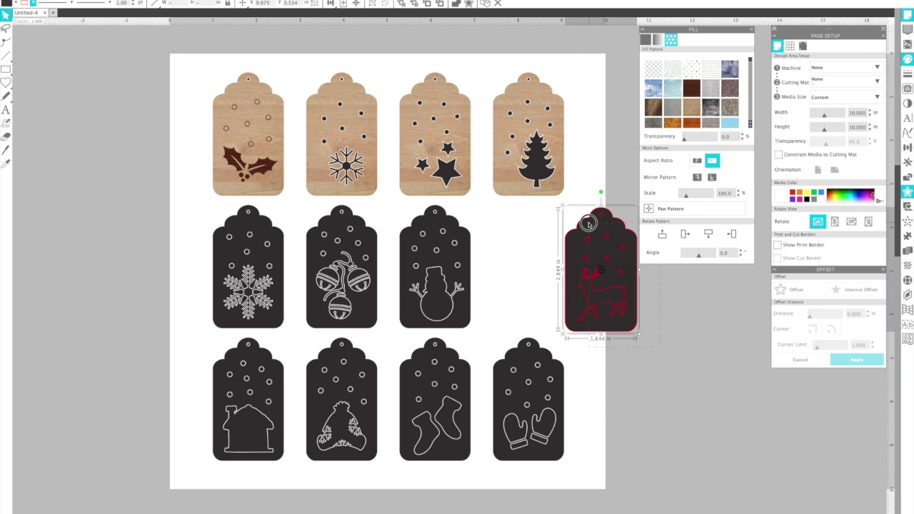
click(552, 231)
Delete the snowman tag's small snow dots, keeping only its hanging hole and cutout
click(414, 255)
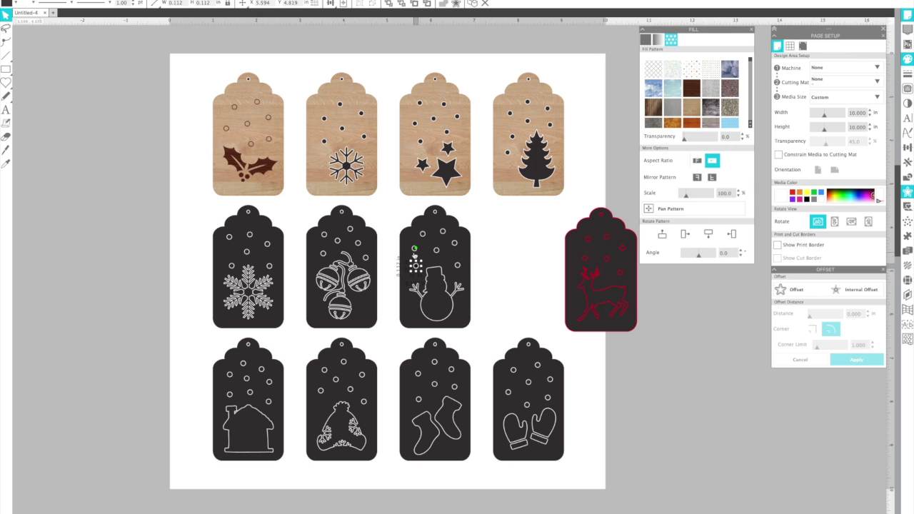
drag(414, 254, 436, 257)
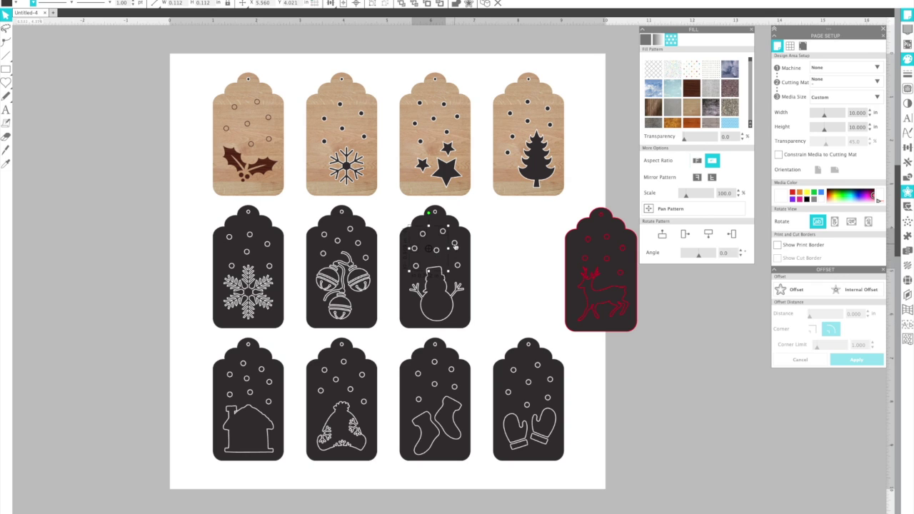
shift+click(459, 268)
key(Delete)
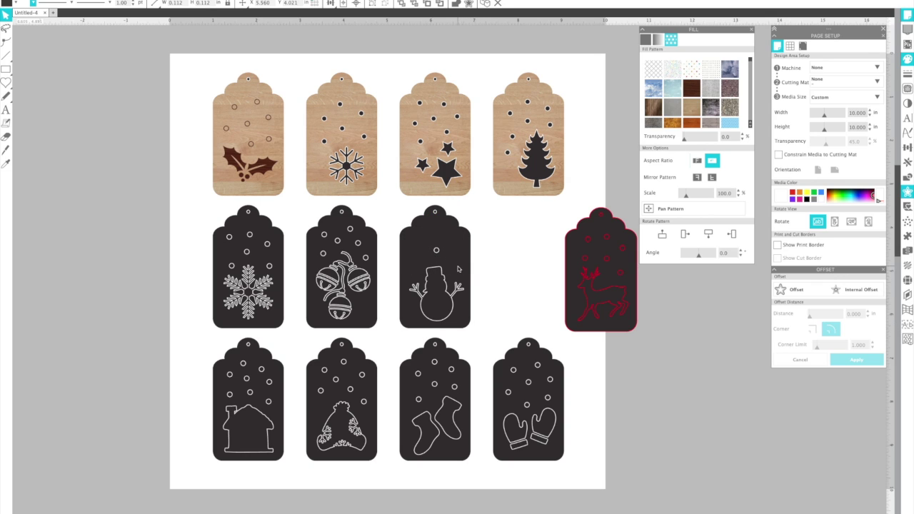
click(436, 251)
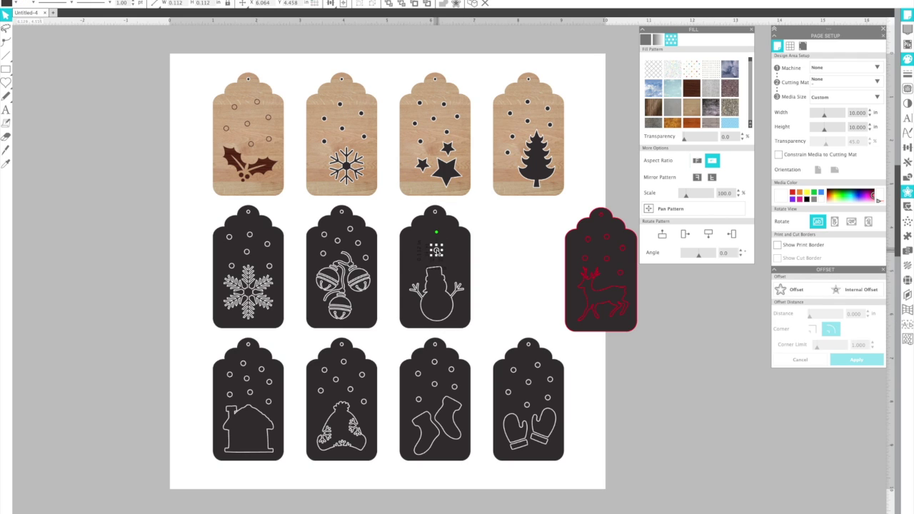
key(Escape)
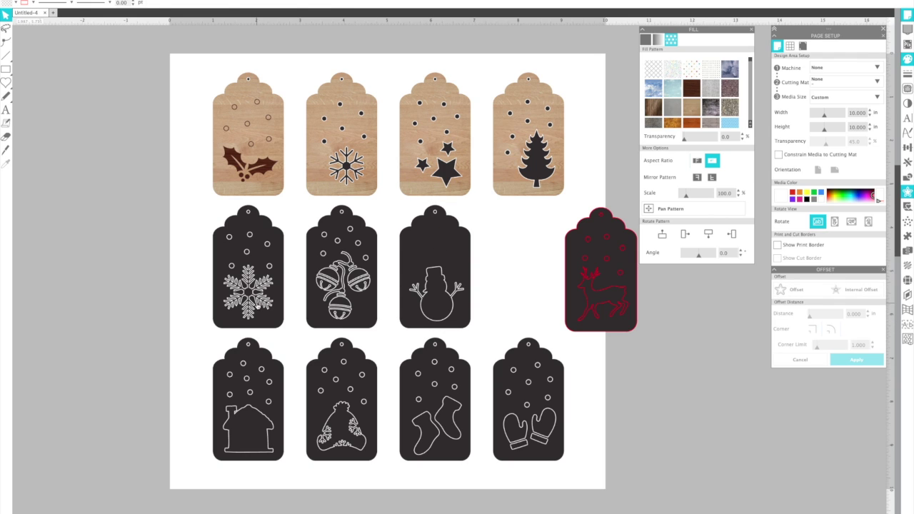
click(259, 307)
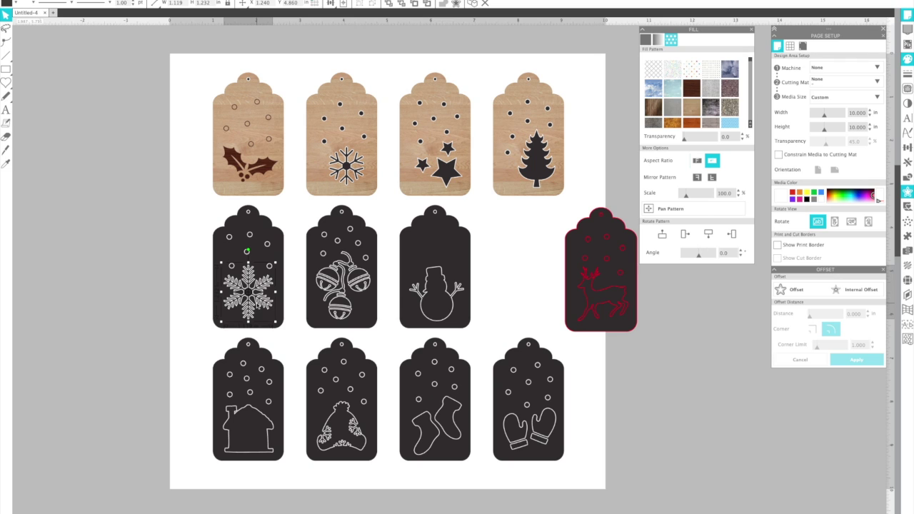
Place a snowflake copy on the snowman tag, shrink it to about 0.52 in, and add a second one
drag(247, 292, 265, 309)
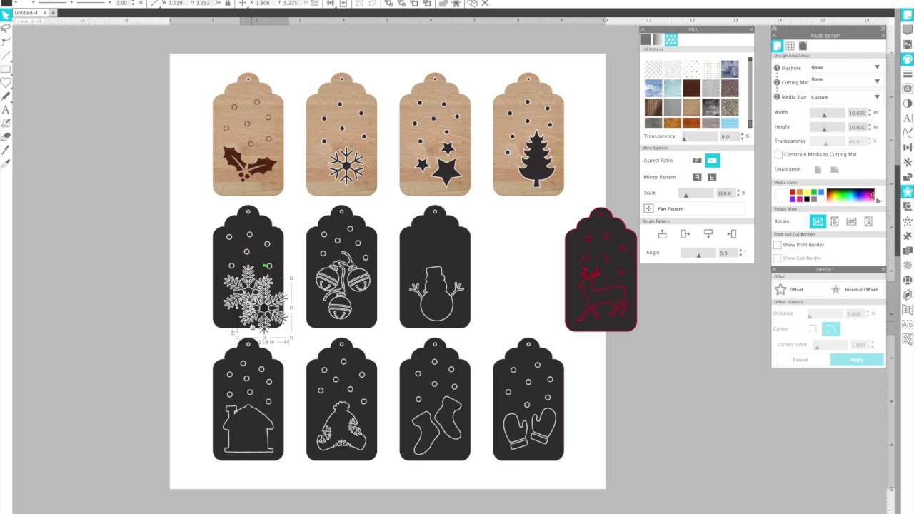
drag(252, 326, 411, 251)
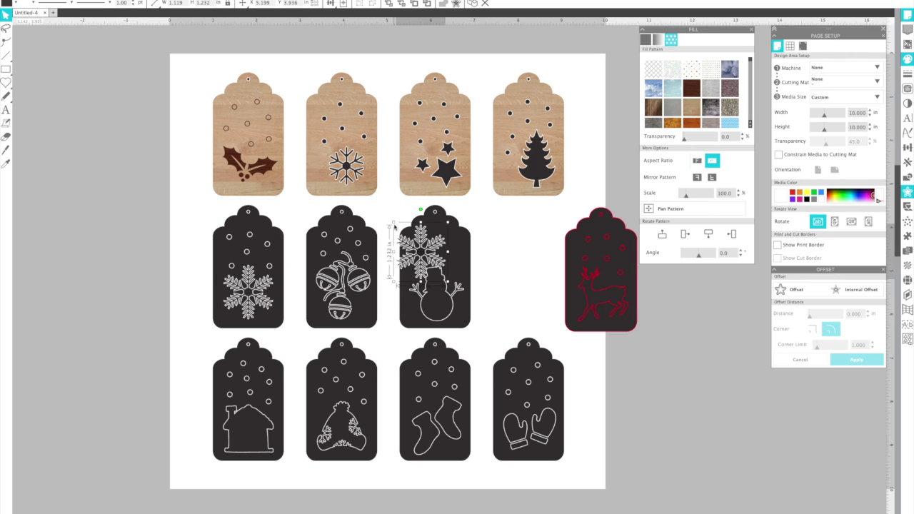
drag(392, 222, 402, 238)
key(ctrl+d)
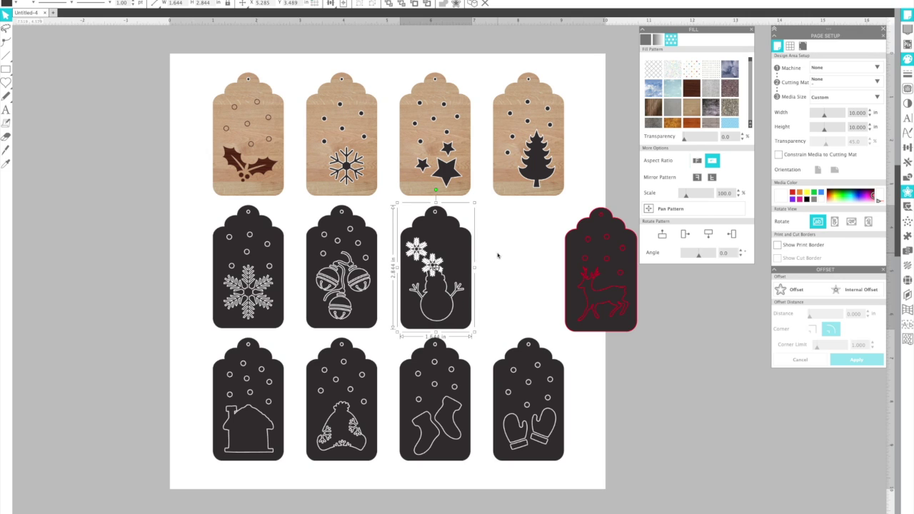
drag(433, 265, 478, 245)
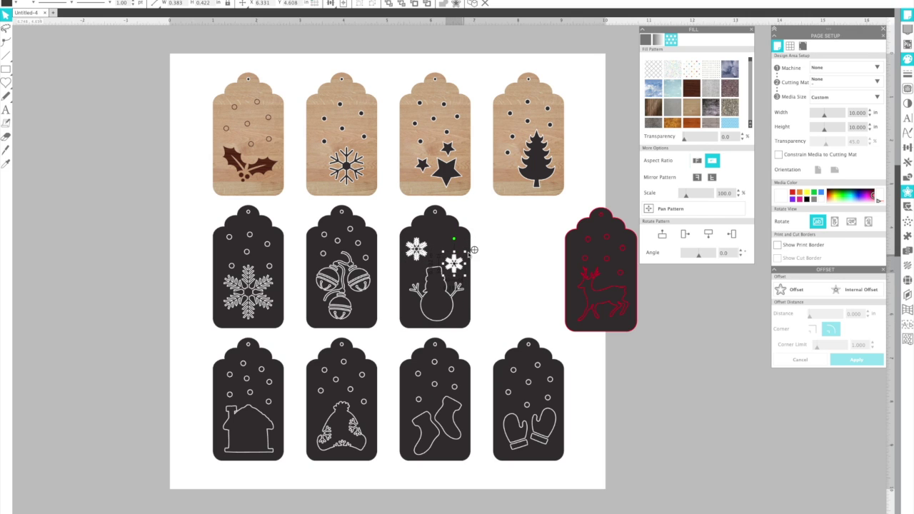
Duplicate the wooden tag's snowflake and place it at the snowman tag's top right
click(341, 134)
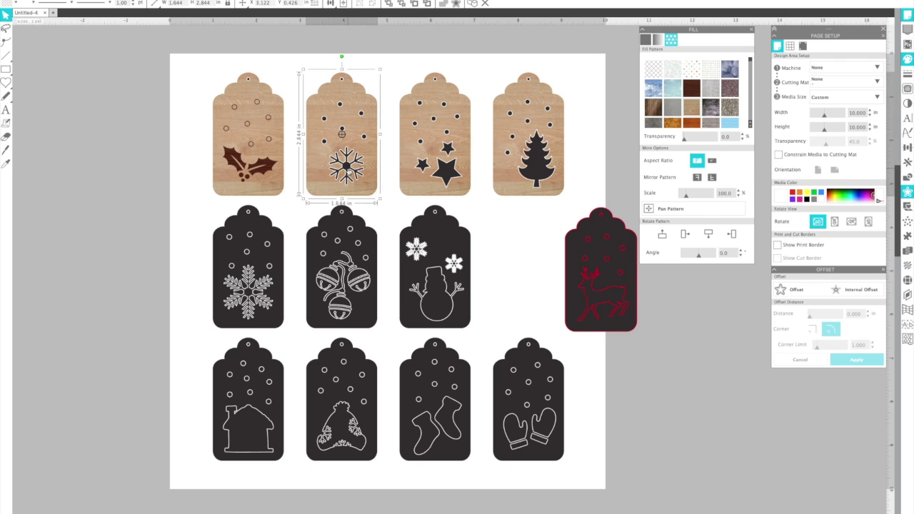
click(346, 166)
key(ctrl+d)
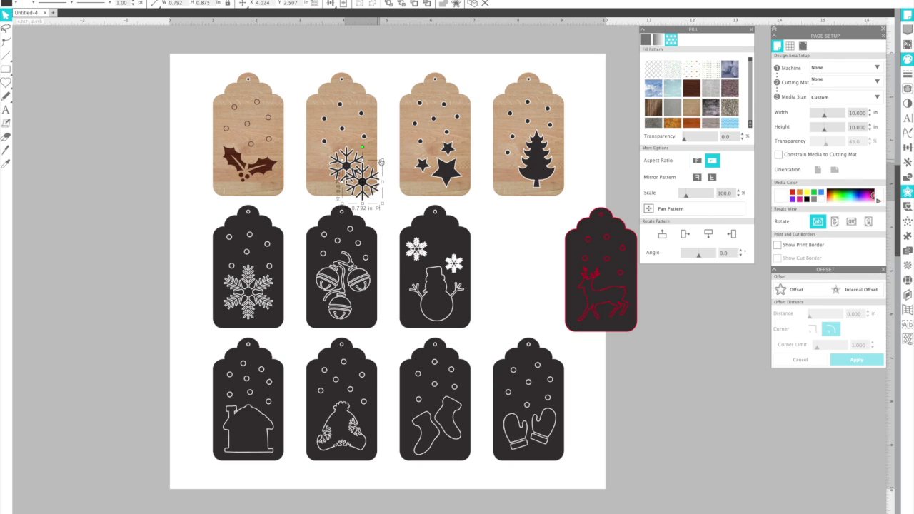
drag(381, 162, 427, 256)
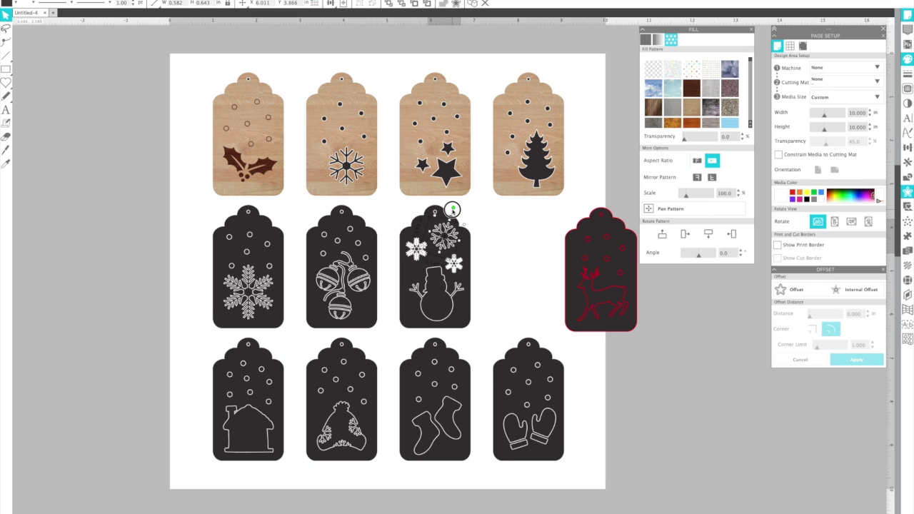
click(479, 212)
Move the deer tag into the empty last slot of the middle row
click(614, 314)
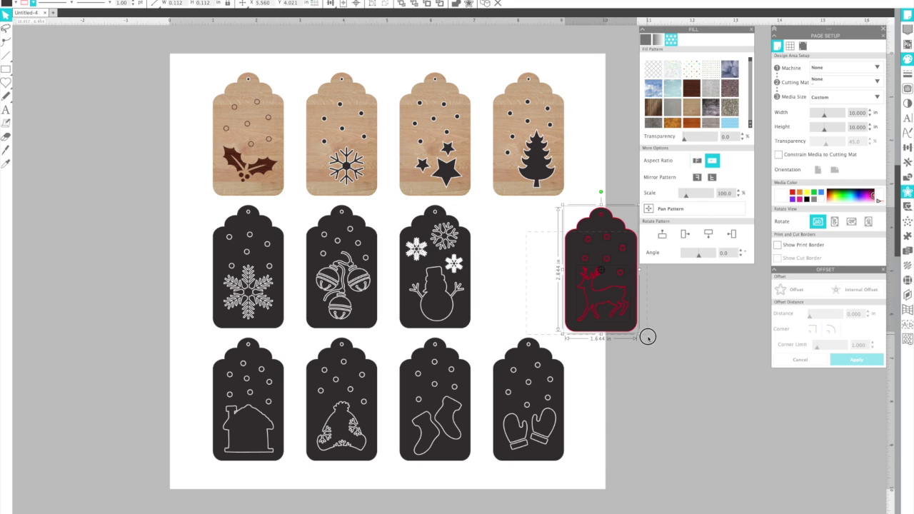
mouse_move(647, 336)
mouse_down()
mouse_move(563, 390)
mouse_move(659, 344)
mouse_up()
click(588, 253)
drag(589, 254, 517, 246)
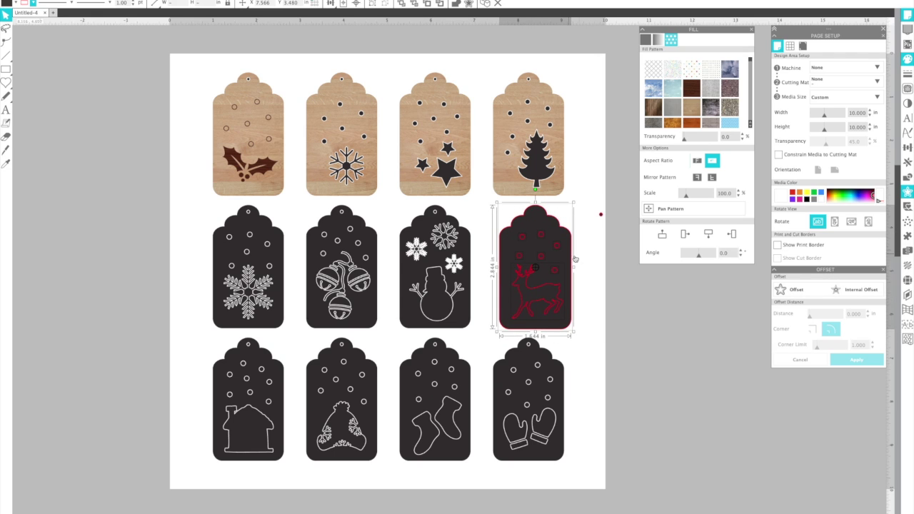
click(601, 210)
Place the stray red dot on the deer tag's top hole
click(600, 214)
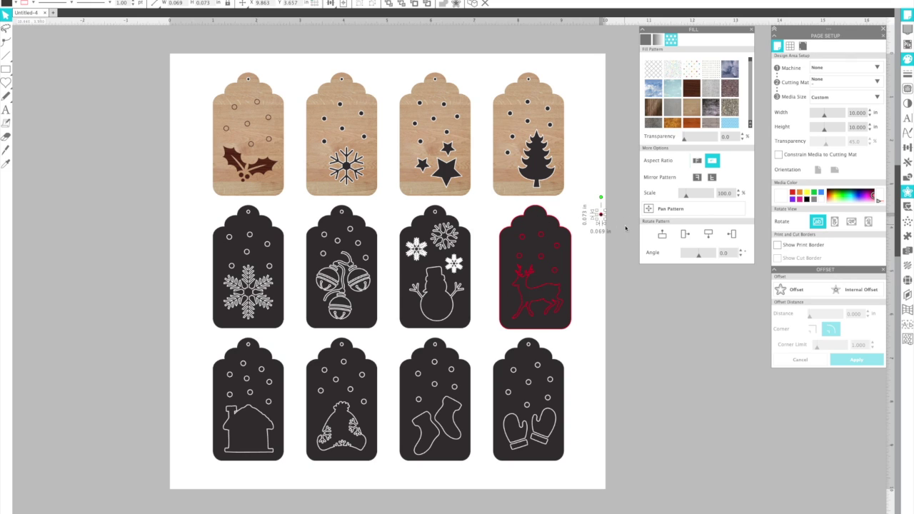
click(609, 219)
drag(601, 216, 534, 212)
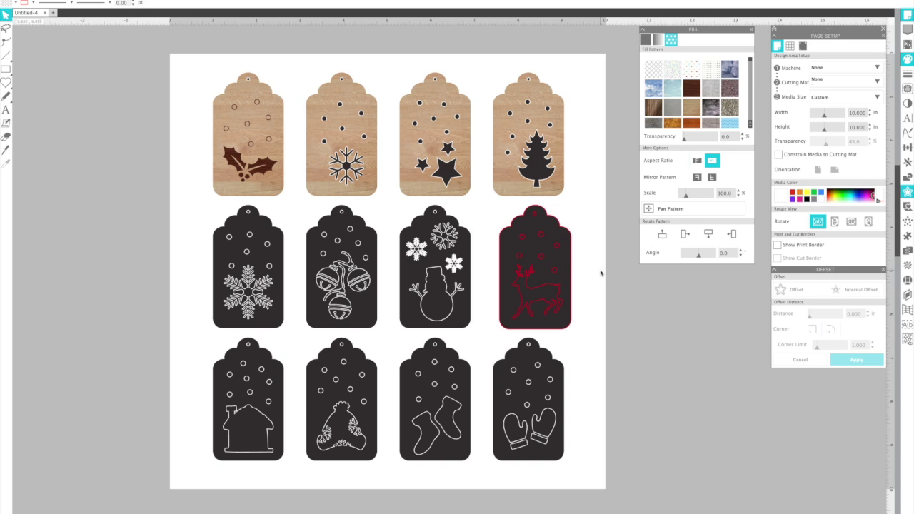
click(446, 289)
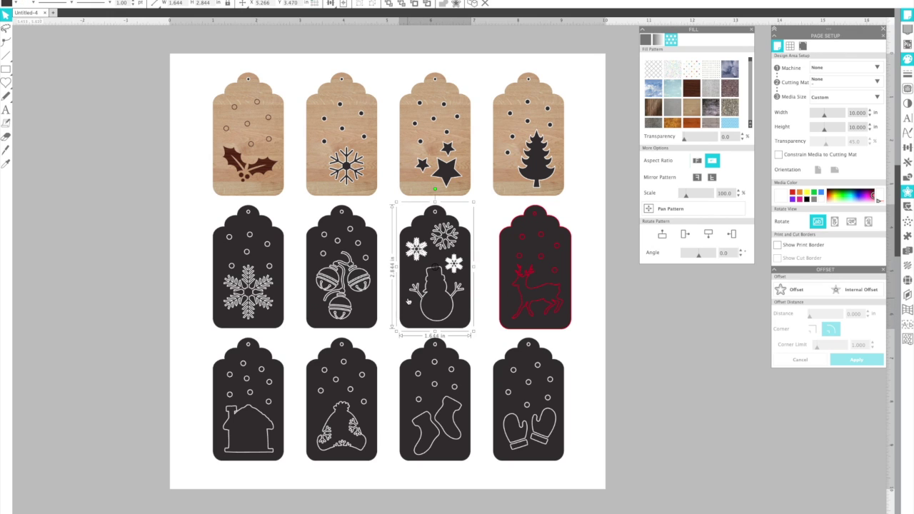
Marquee-select all twelve tags in the grid
click(170, 311)
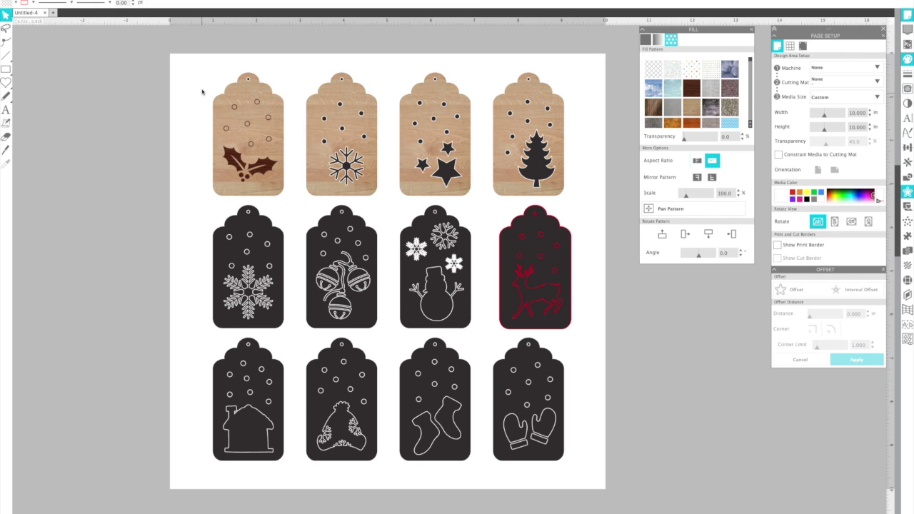
drag(155, 48, 621, 482)
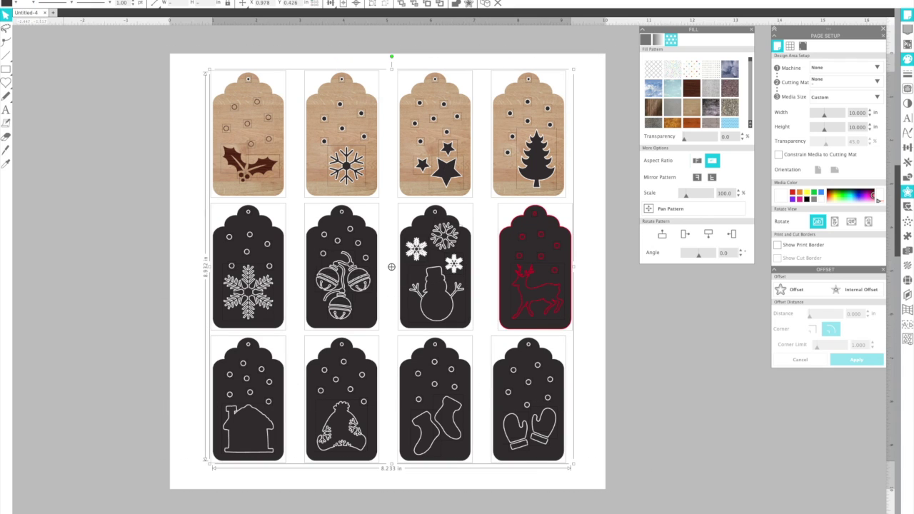
click(78, 0)
mouse_move(84, 39)
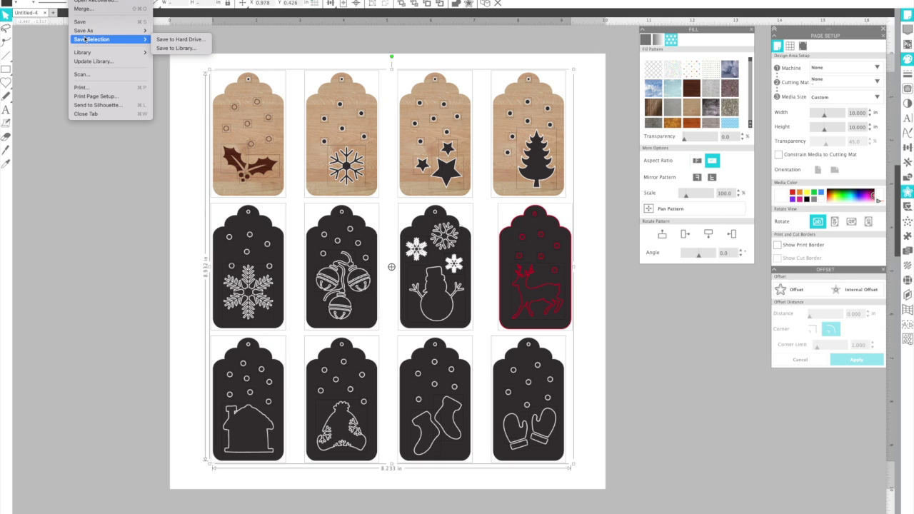
click(138, 252)
click(184, 239)
click(275, 317)
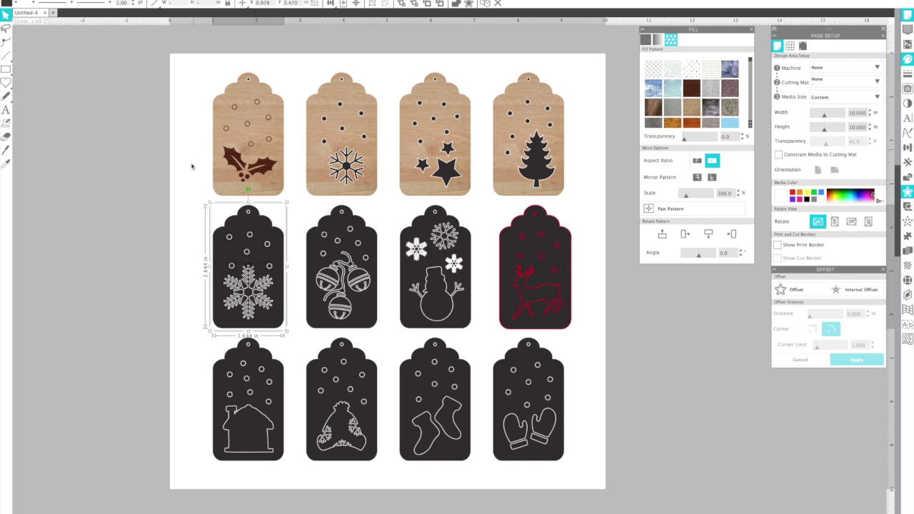
click(79, 2)
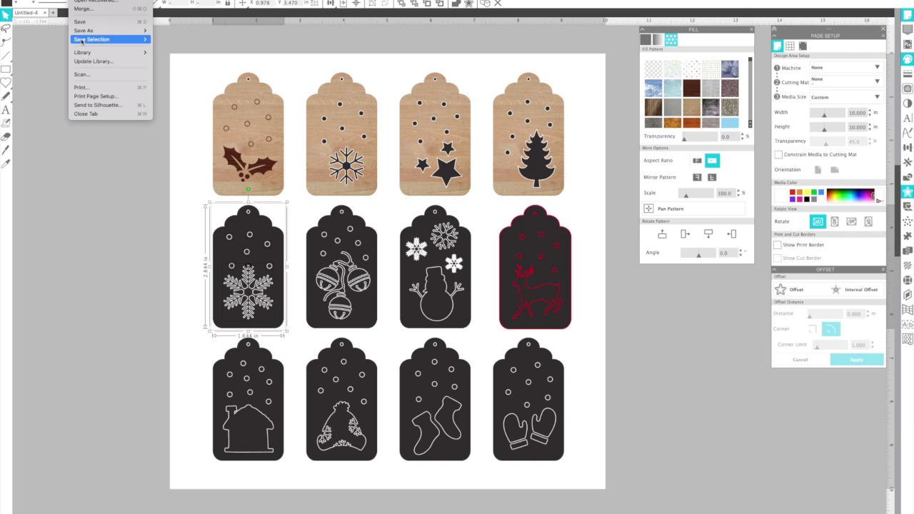
mouse_move(83, 41)
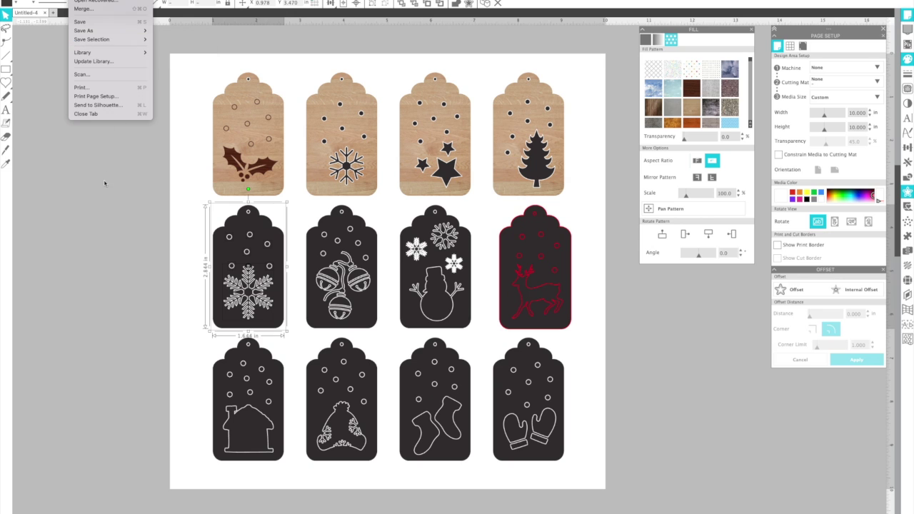
click(169, 129)
drag(174, 67, 586, 479)
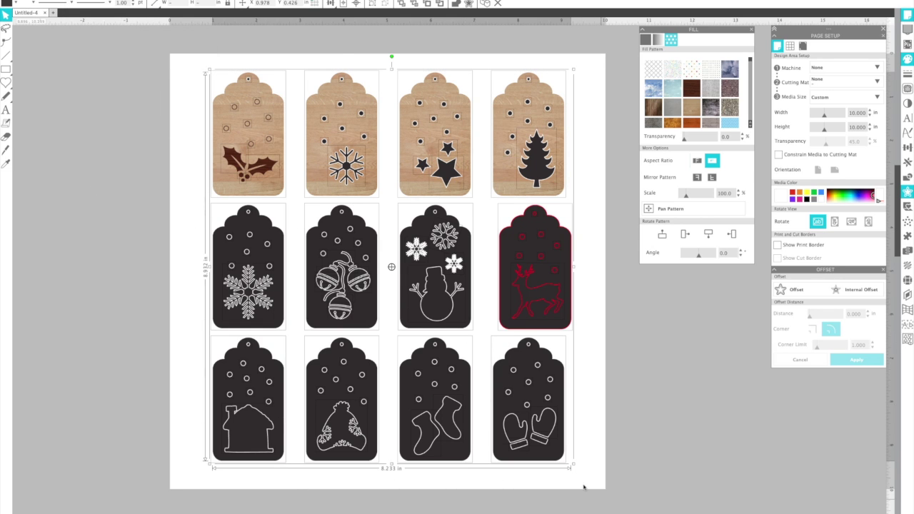
Save the selection to the hard drive as an SVG named Wood Gift Tags
click(79, 2)
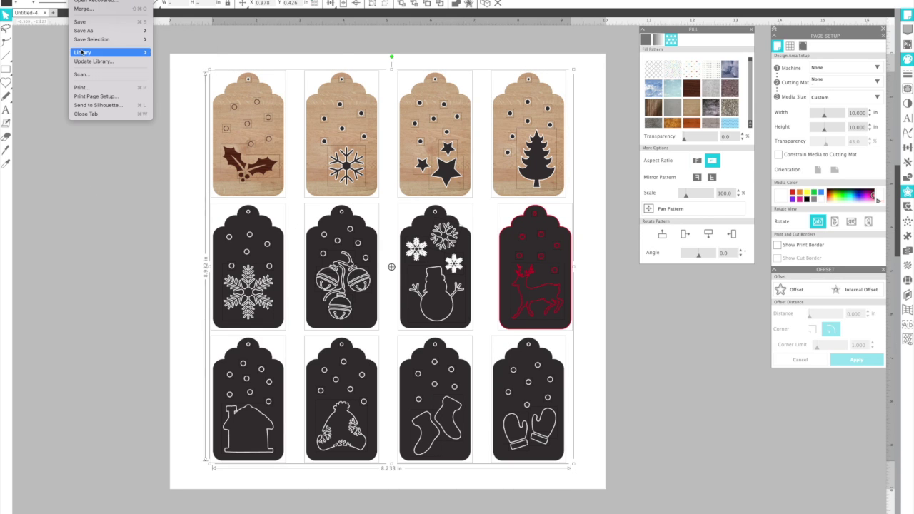
mouse_move(83, 42)
click(172, 41)
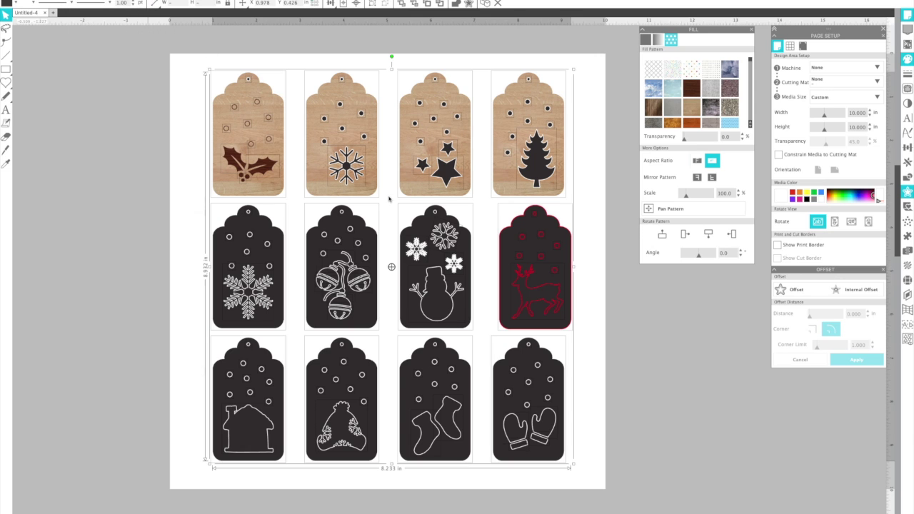
drag(676, 117, 483, 123)
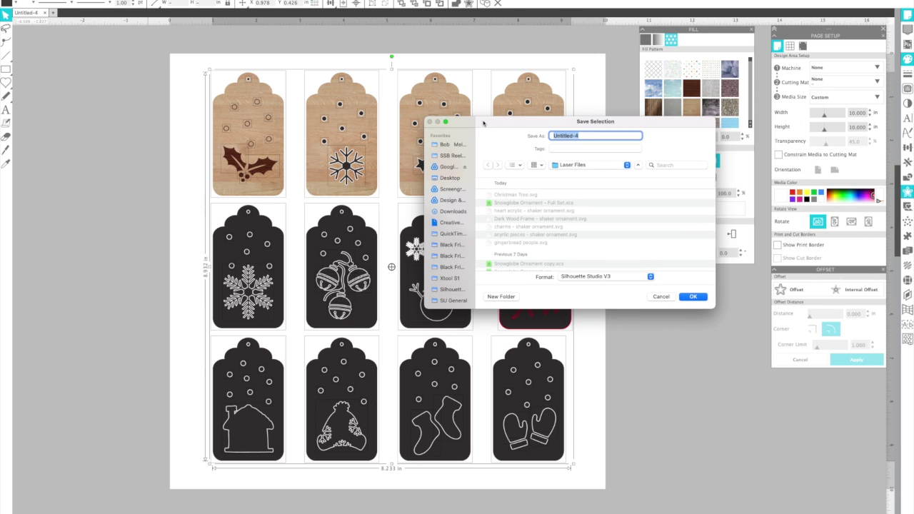
click(564, 276)
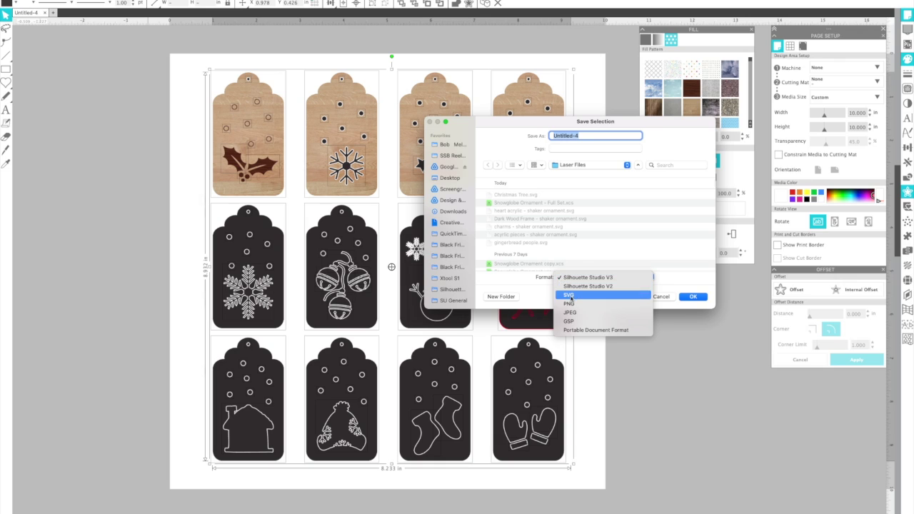
click(571, 295)
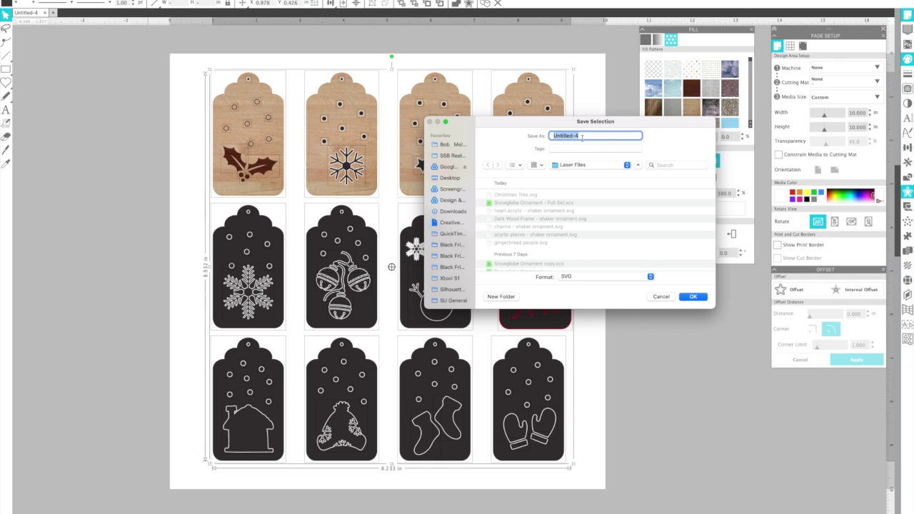
text(Wood Gift Tags)
click(689, 296)
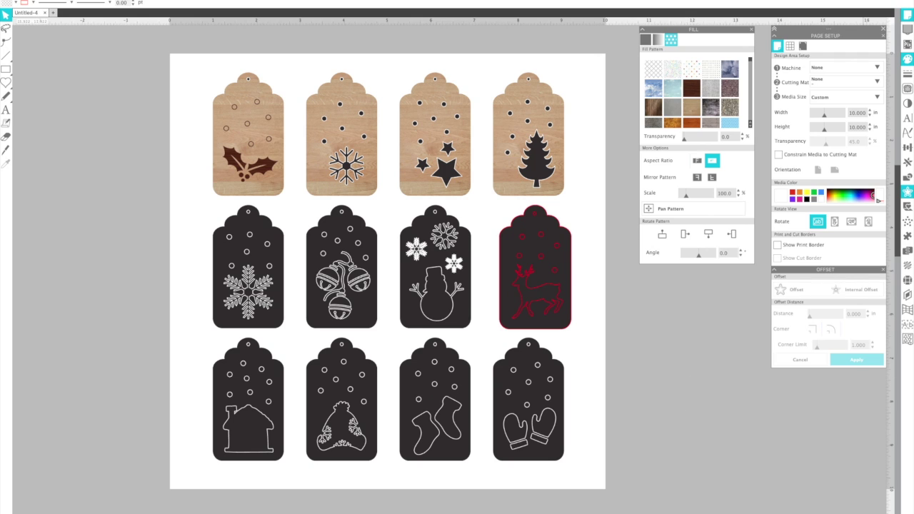
Import Wood Gift Tags.svg into xTool Creative Space via File > Import image
key(super+Tab)
click(99, 77)
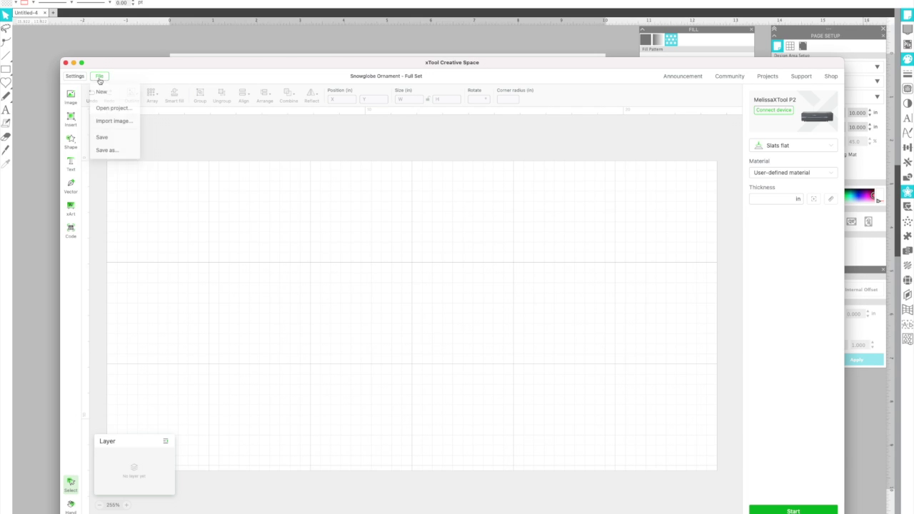
click(100, 123)
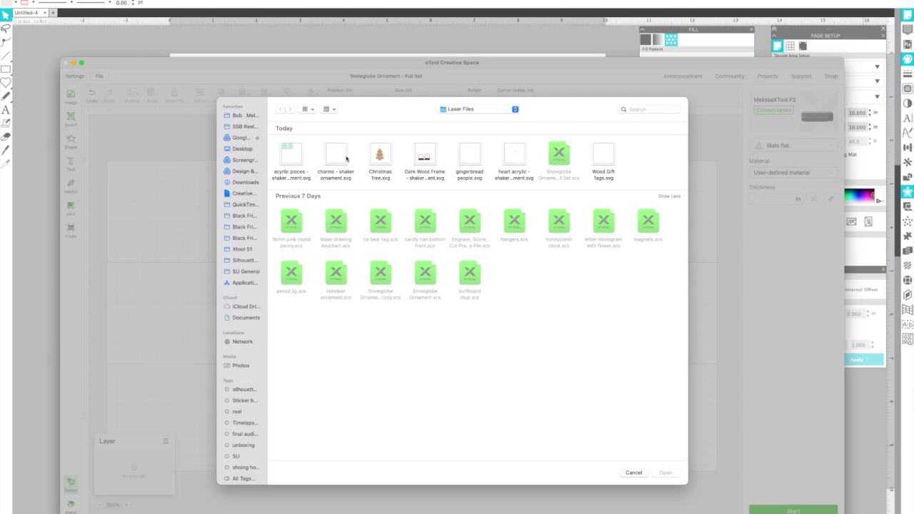
click(603, 159)
double_click(603, 159)
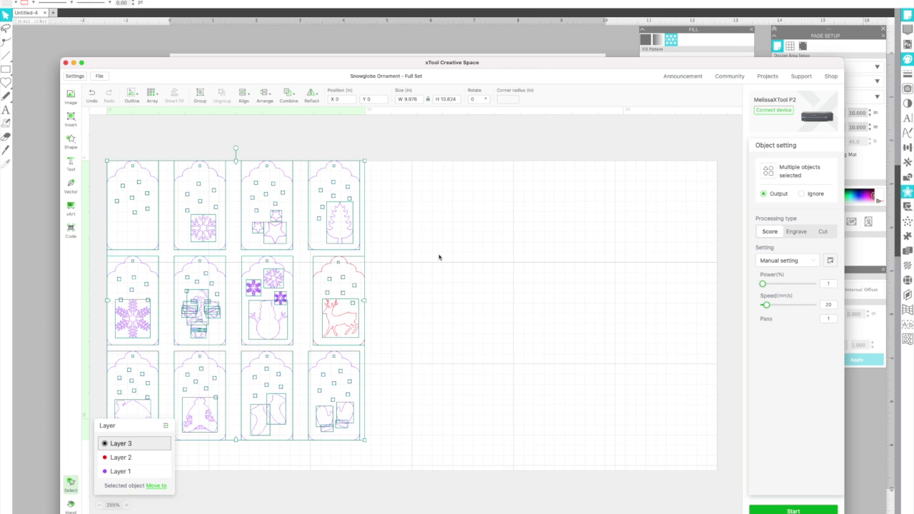
click(439, 257)
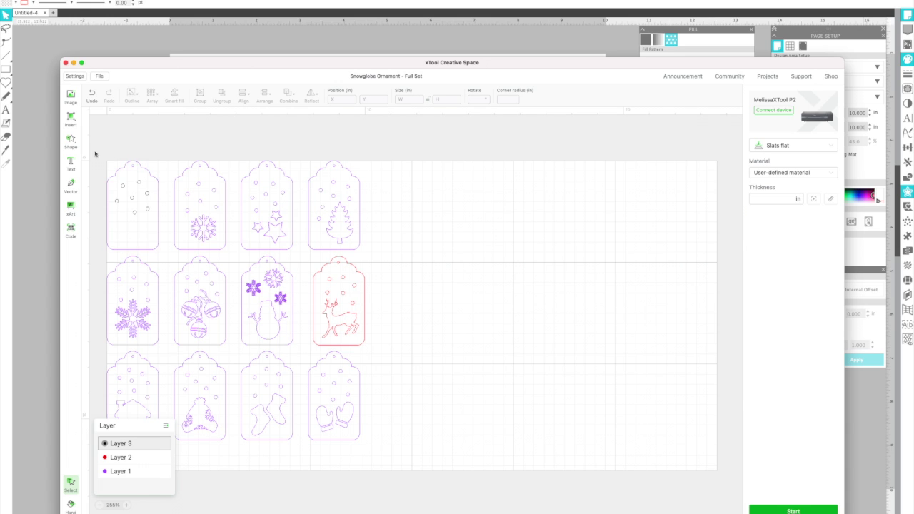
Set the whole snowman tag to cut
drag(94, 153, 385, 456)
click(292, 308)
click(254, 266)
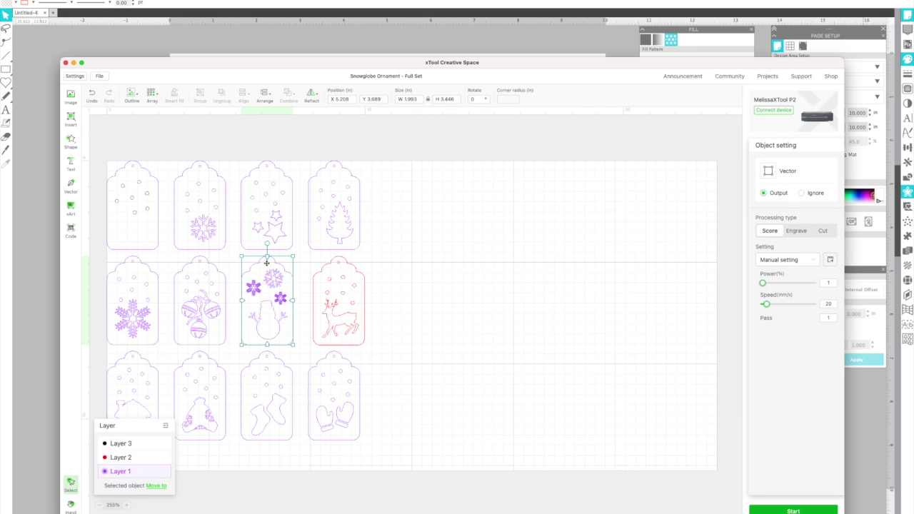
click(304, 261)
click(290, 263)
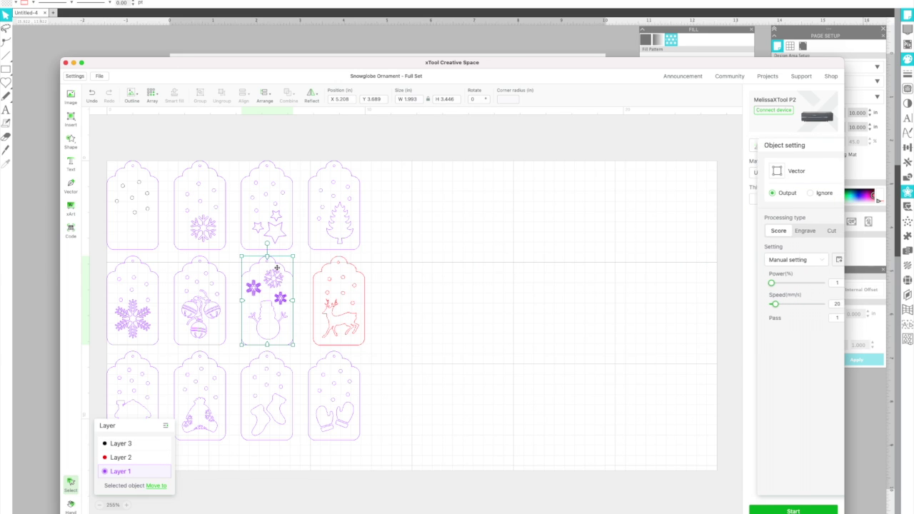
click(299, 266)
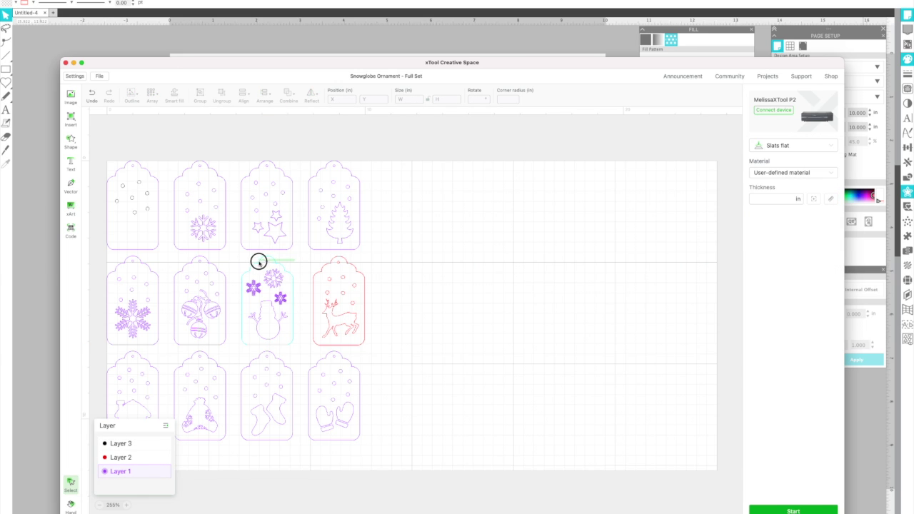
click(259, 261)
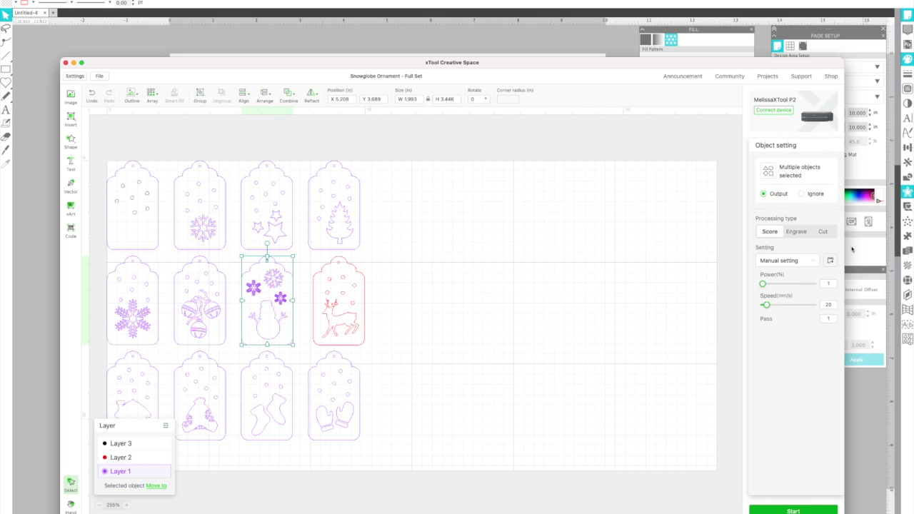
click(822, 231)
click(457, 316)
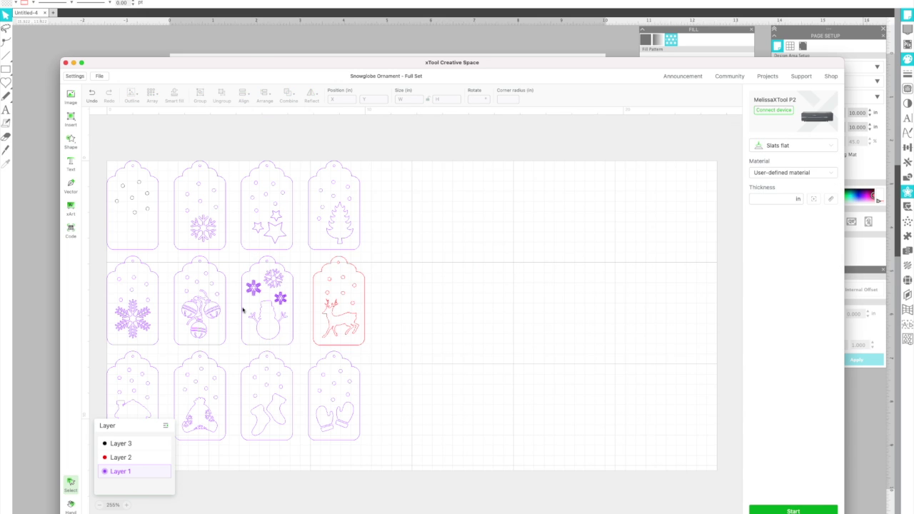
Set the three snowflakes on the snowman tag to engrave
click(260, 321)
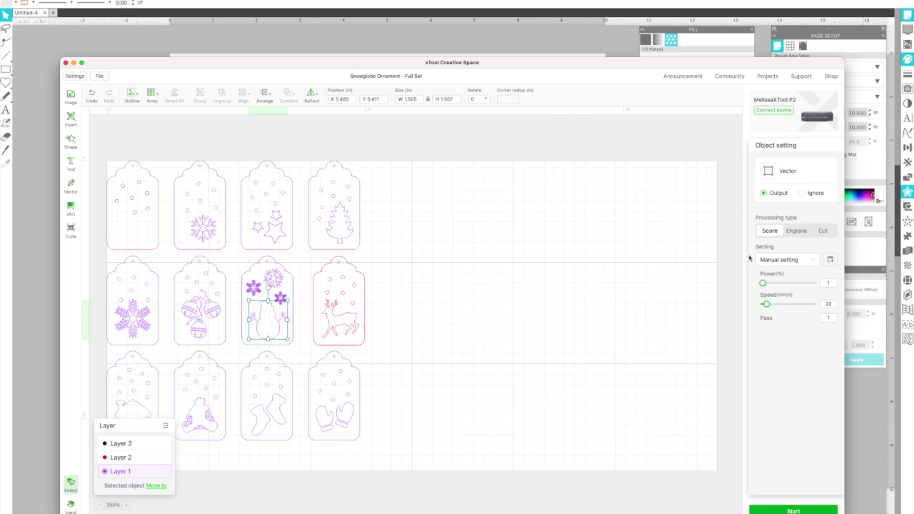
click(437, 300)
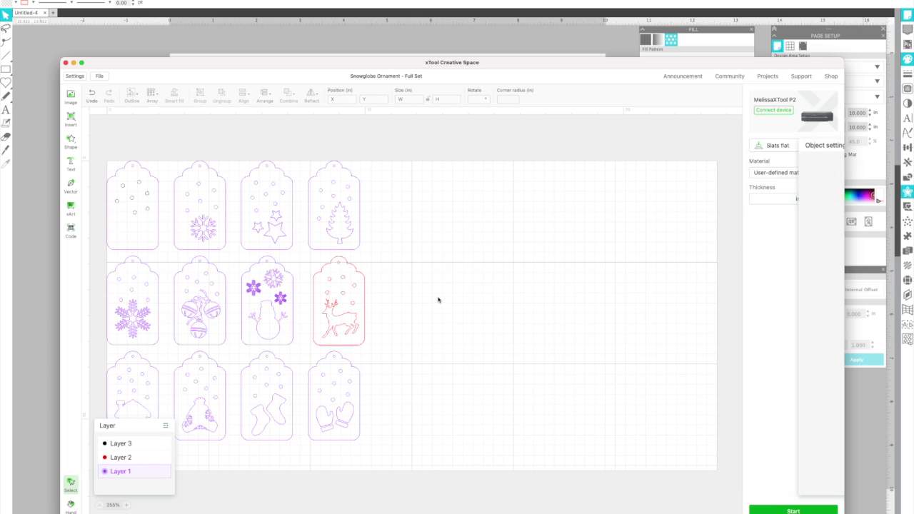
click(254, 288)
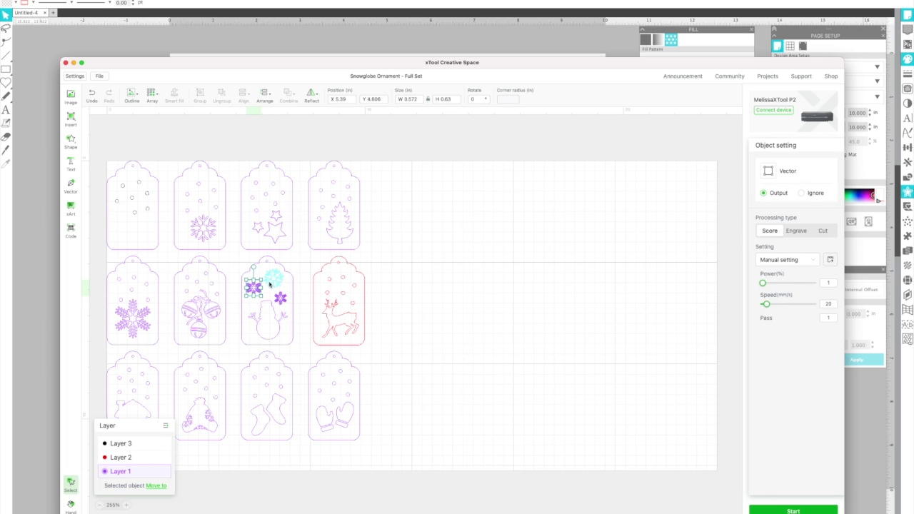
shift+click(272, 279)
shift+click(280, 297)
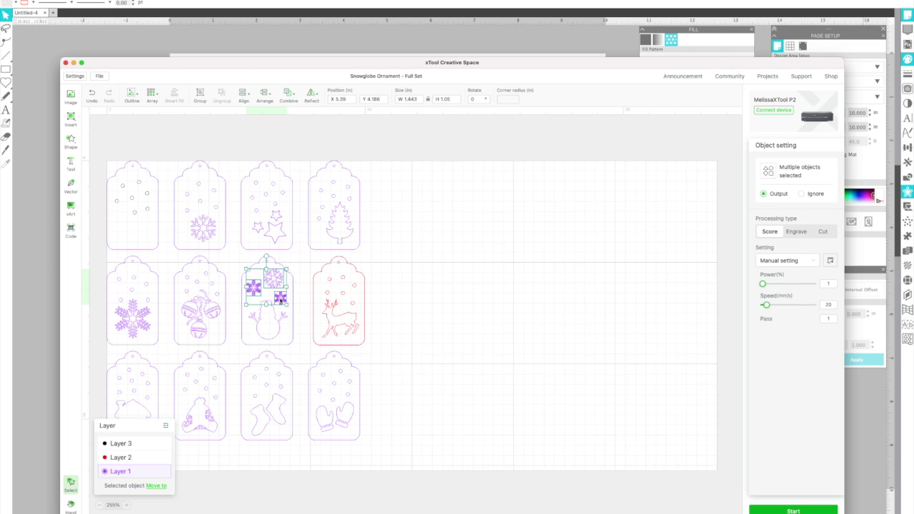
click(796, 234)
click(443, 310)
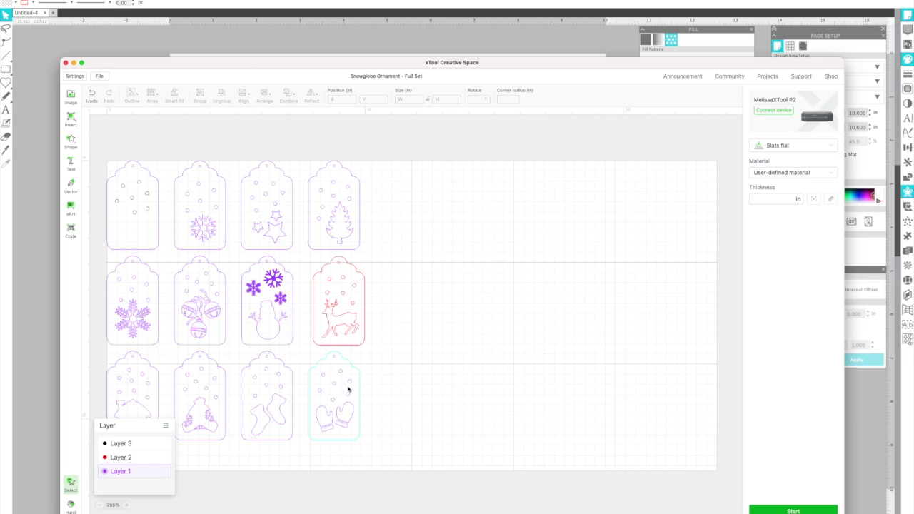
Set the stockings and mittens on the last tag to engrave
click(349, 421)
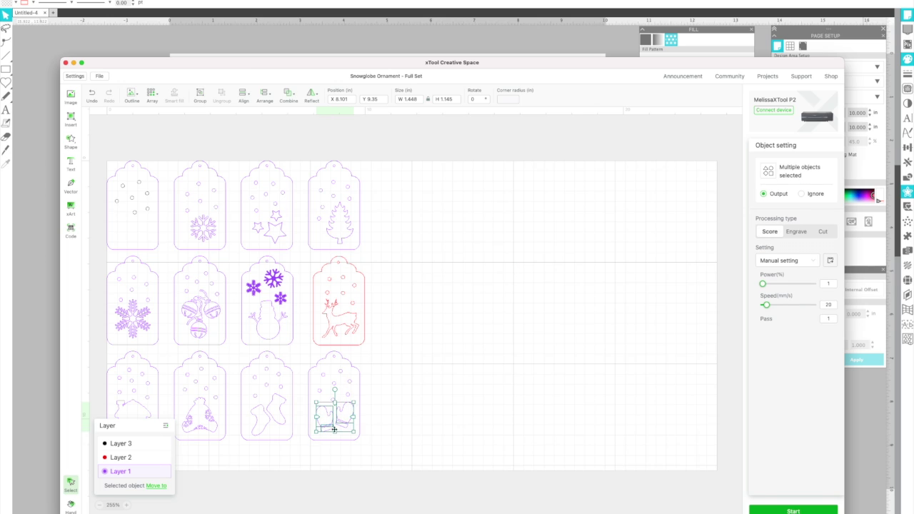
shift+click(275, 417)
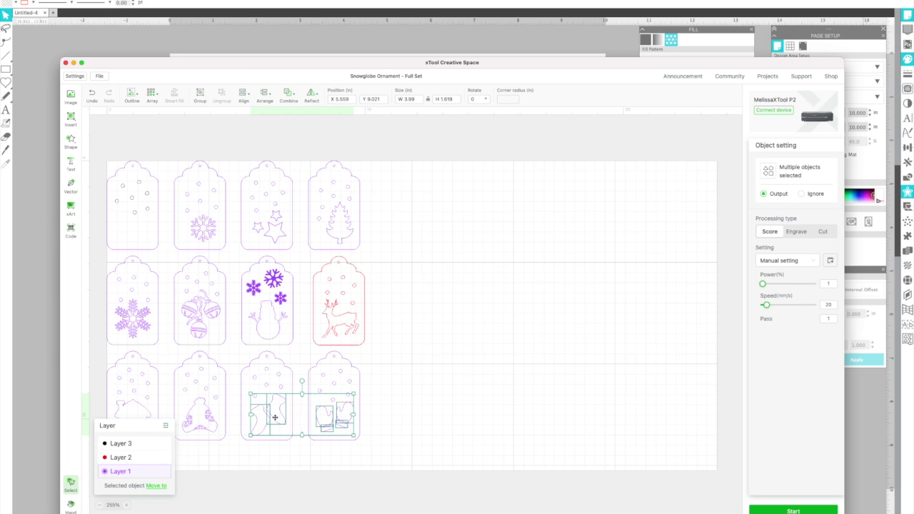
click(794, 232)
click(555, 375)
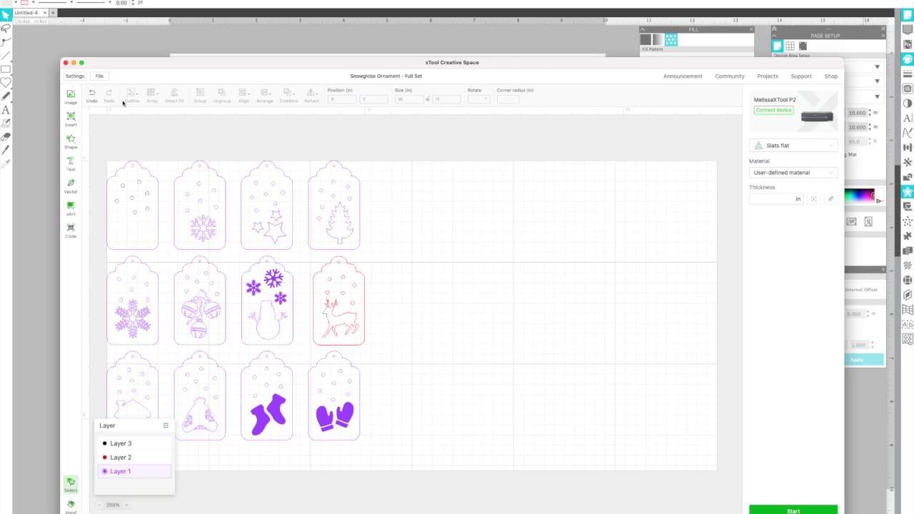
click(99, 75)
Choose 3mm Pine Plywood as the material
click(211, 146)
click(781, 174)
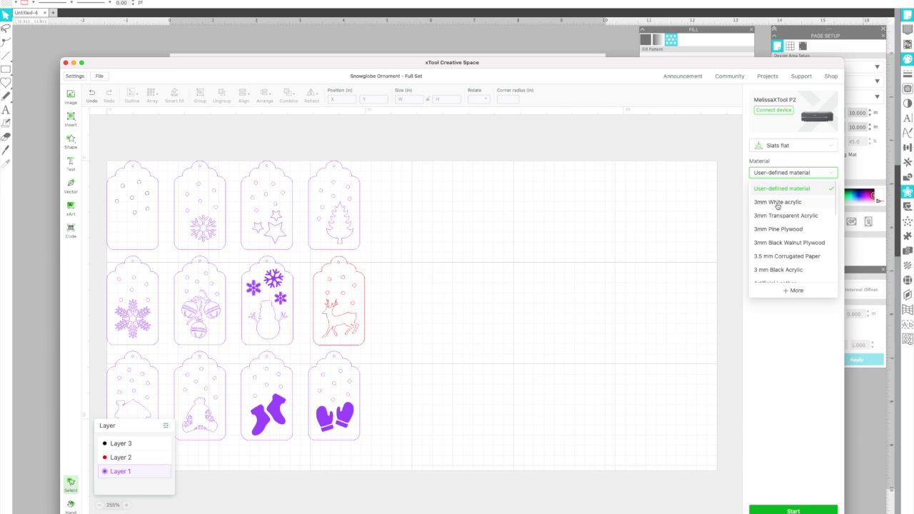
click(768, 229)
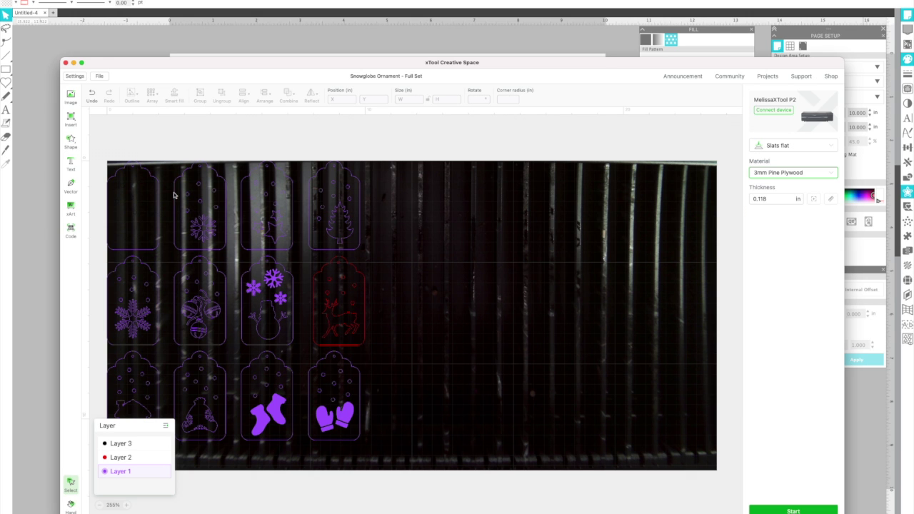
Move all the tags together to the centre of the work area
drag(100, 141, 394, 454)
drag(359, 426, 528, 432)
click(587, 421)
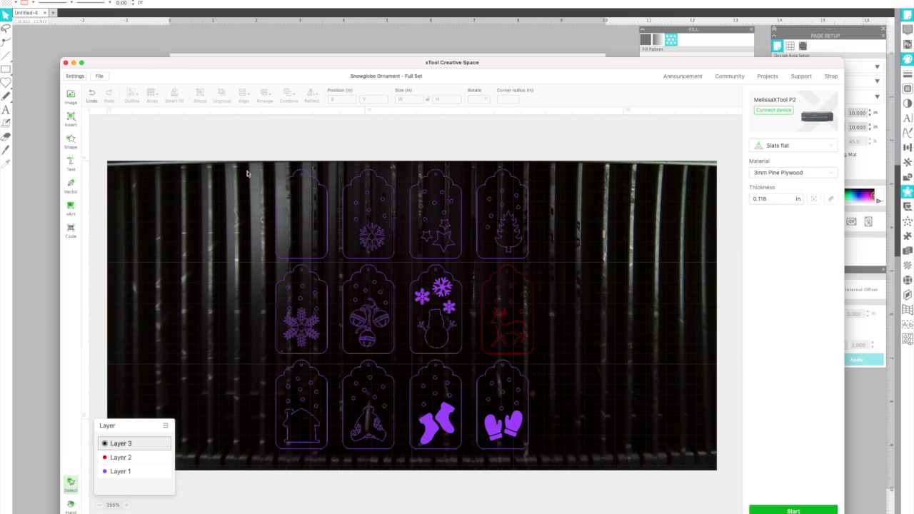
click(316, 183)
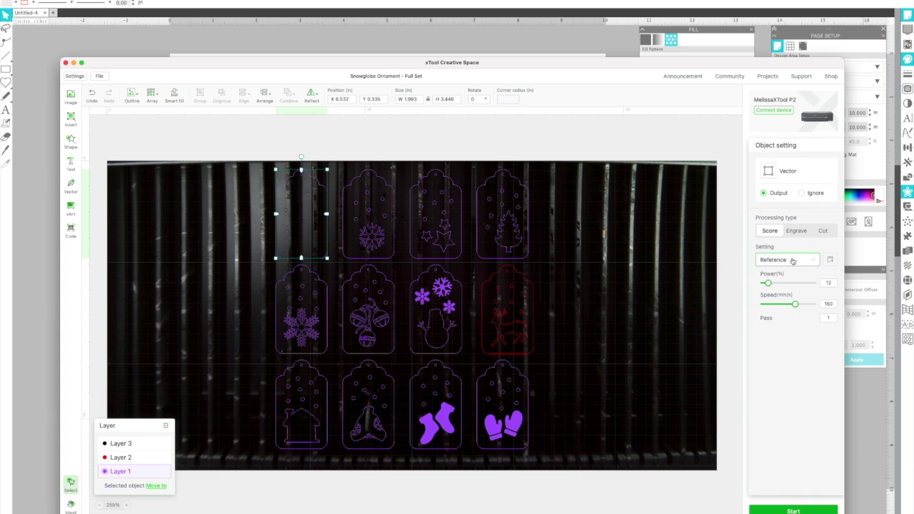
click(715, 210)
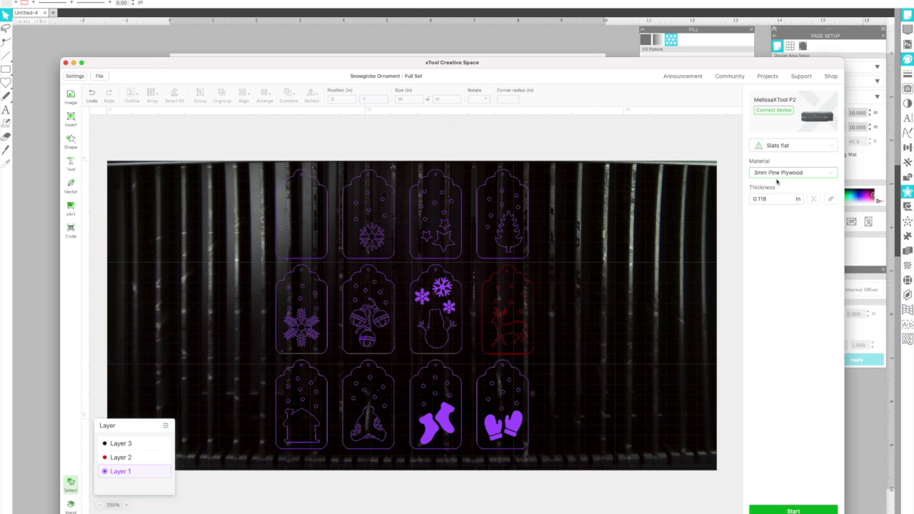
click(100, 77)
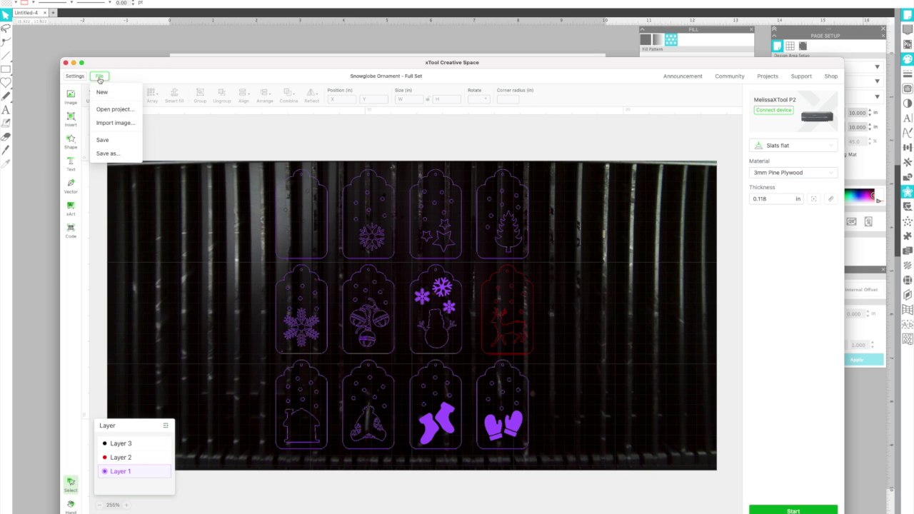
Save the xTool project under the new name Wood Gift Tags
click(105, 152)
click(511, 210)
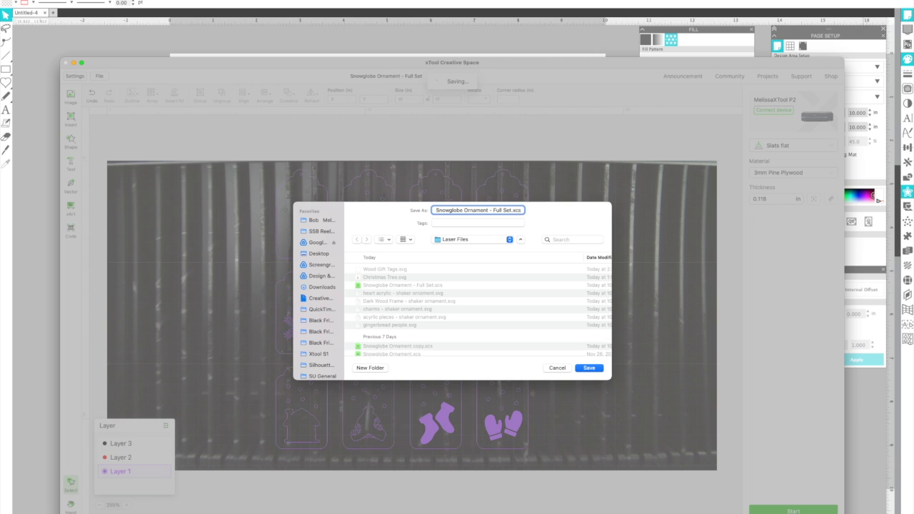
key(shift+super+Left)
text(Wood Gift Tags)
click(584, 367)
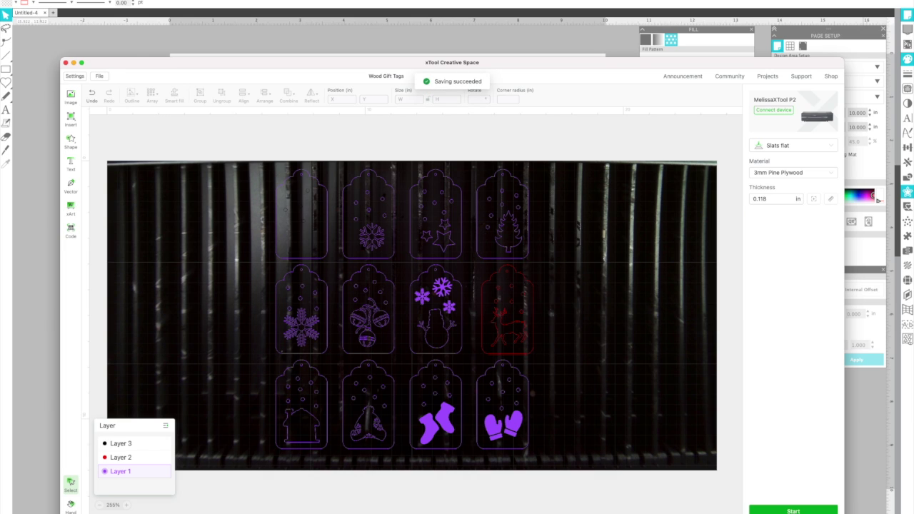
key(super+Tab)
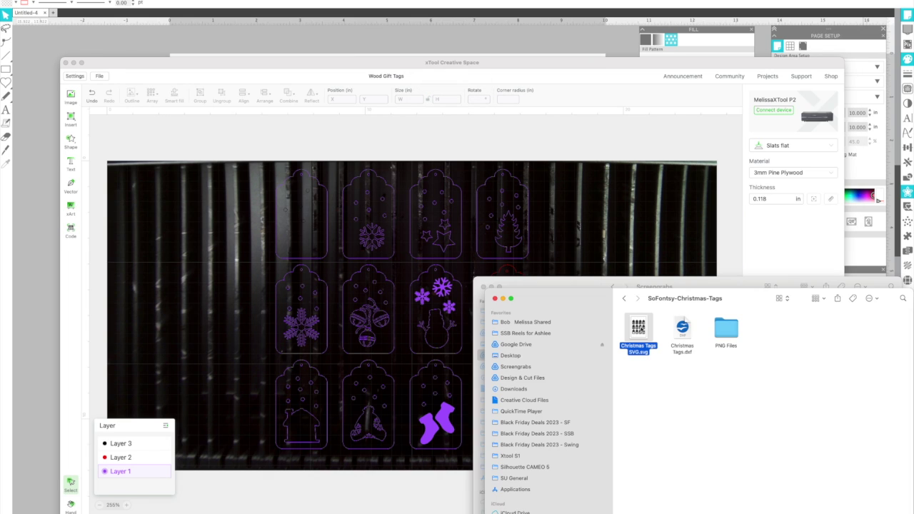
Open Design & Cut Files > Laser Files and locate Wood Gift Tags.svg and Wood Gift Tags.xcs
click(526, 380)
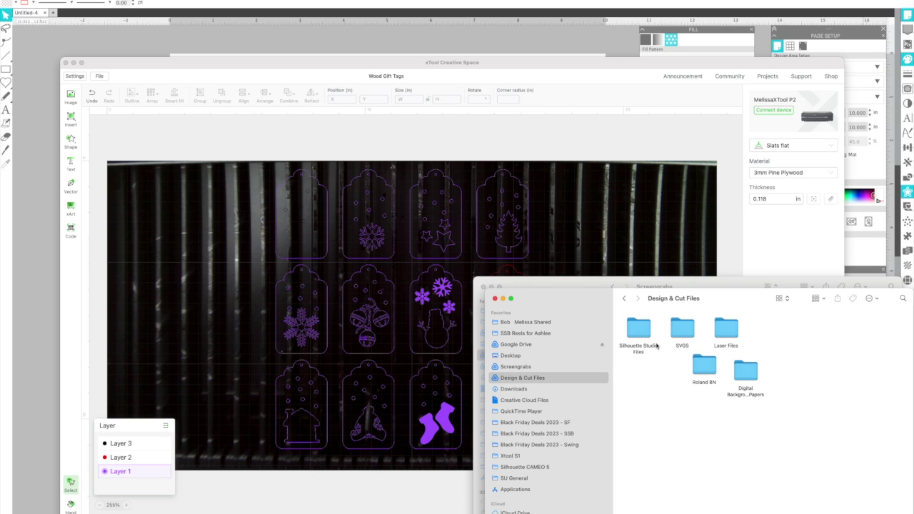
double_click(727, 328)
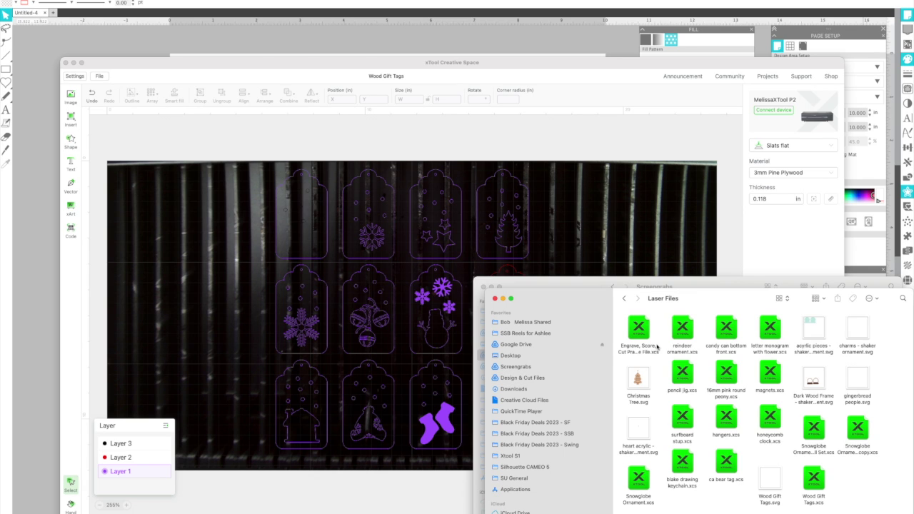
click(764, 484)
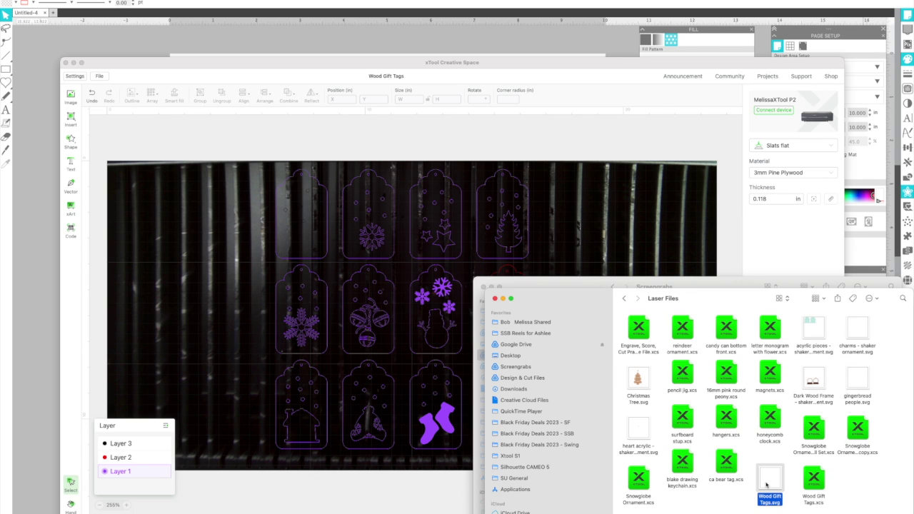
click(811, 480)
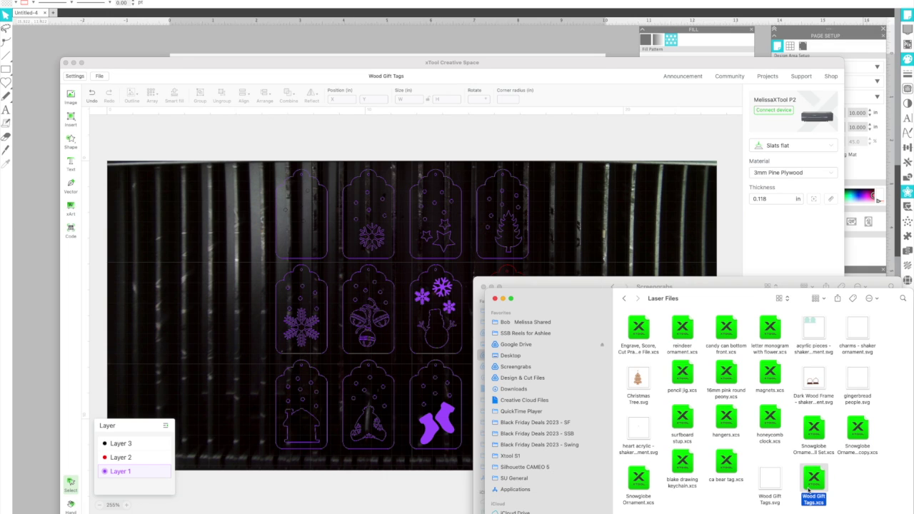